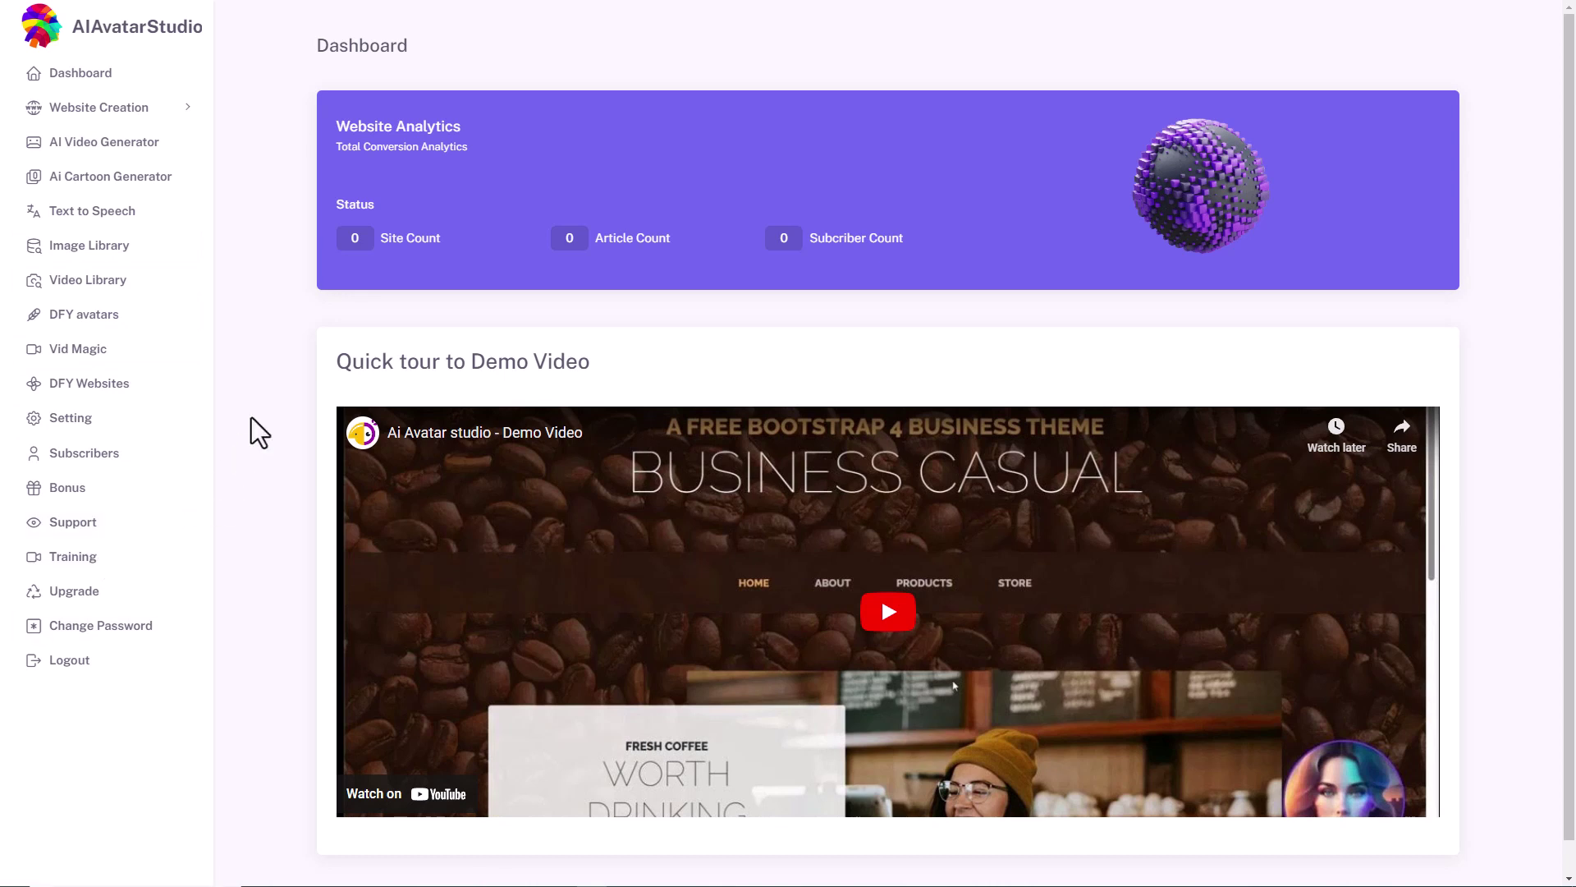
# Go to the AI Video Generator and start a new video to bring up its settings form.
pyautogui.scroll(-1, 251, 420)
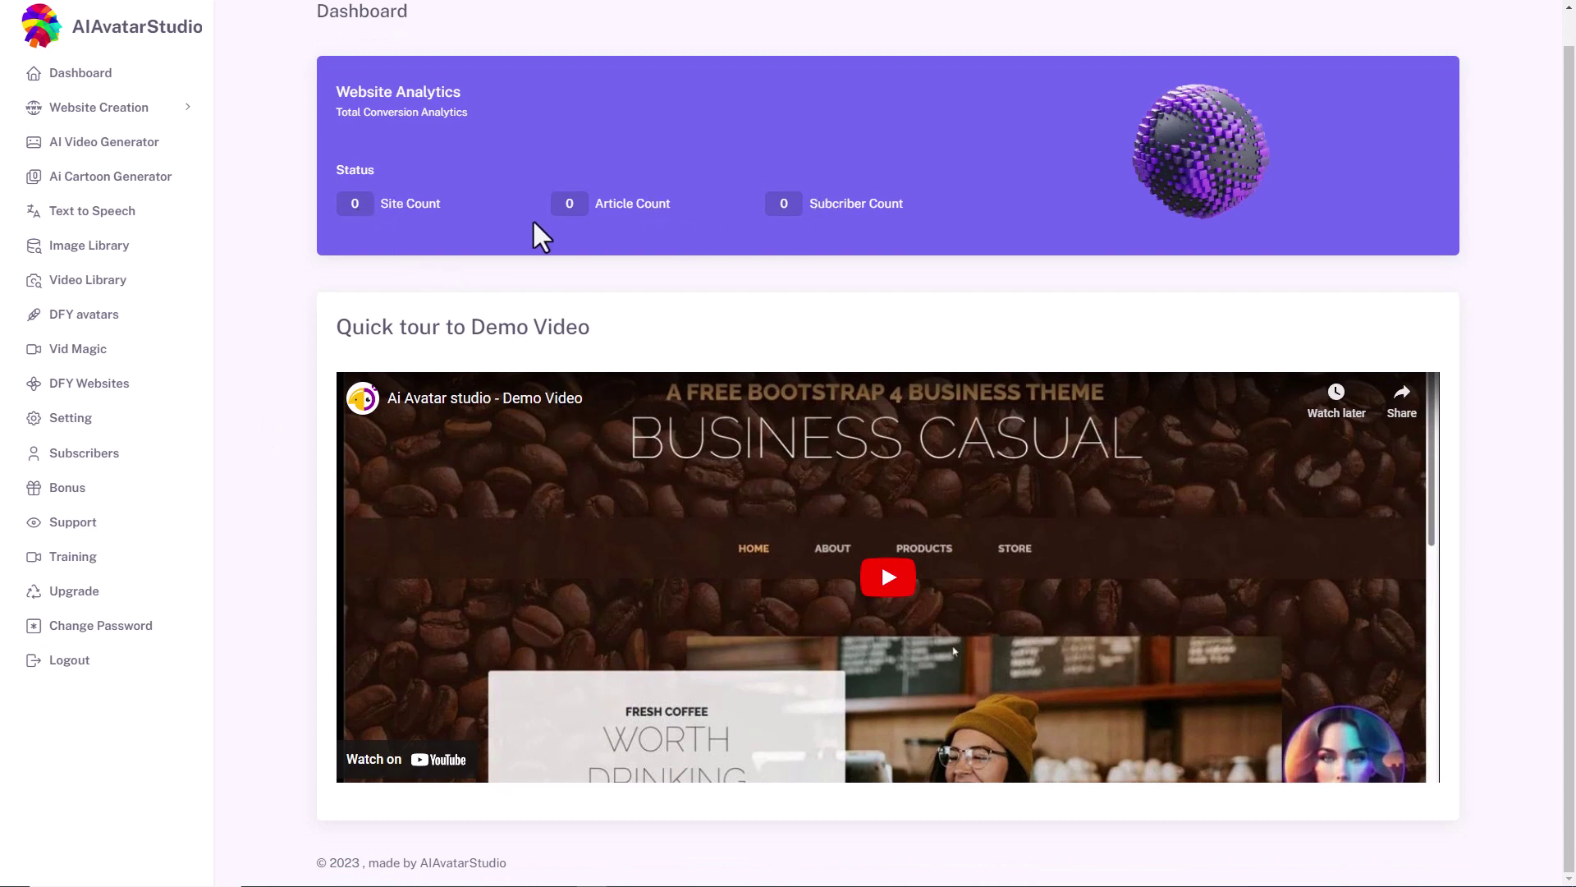
pyautogui.scroll(1, 711, 232)
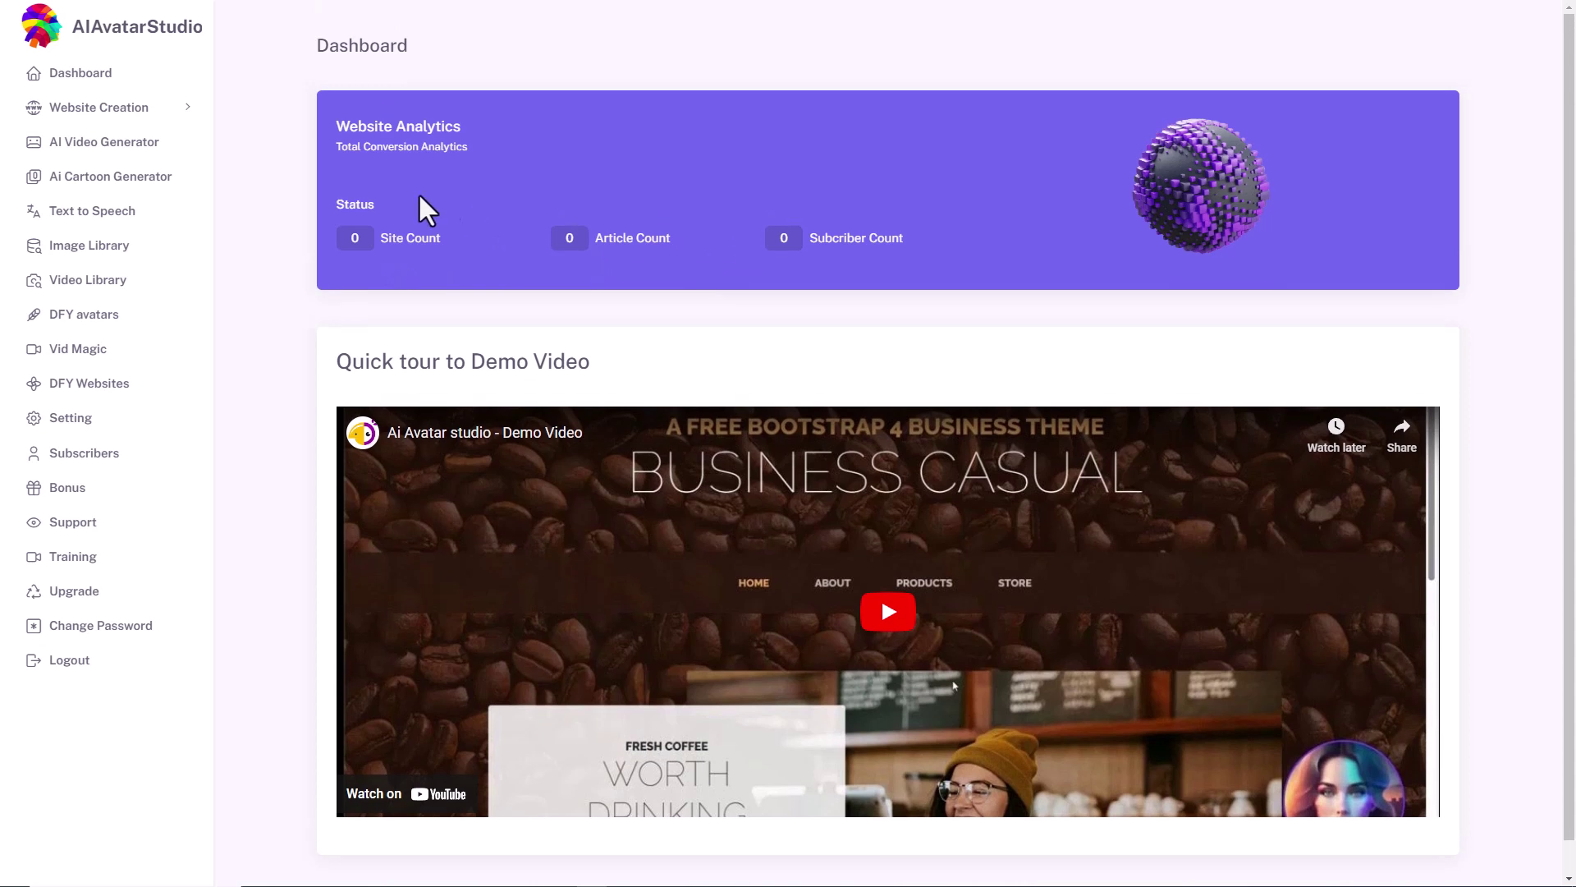
pyautogui.scroll(-1, 788, 539)
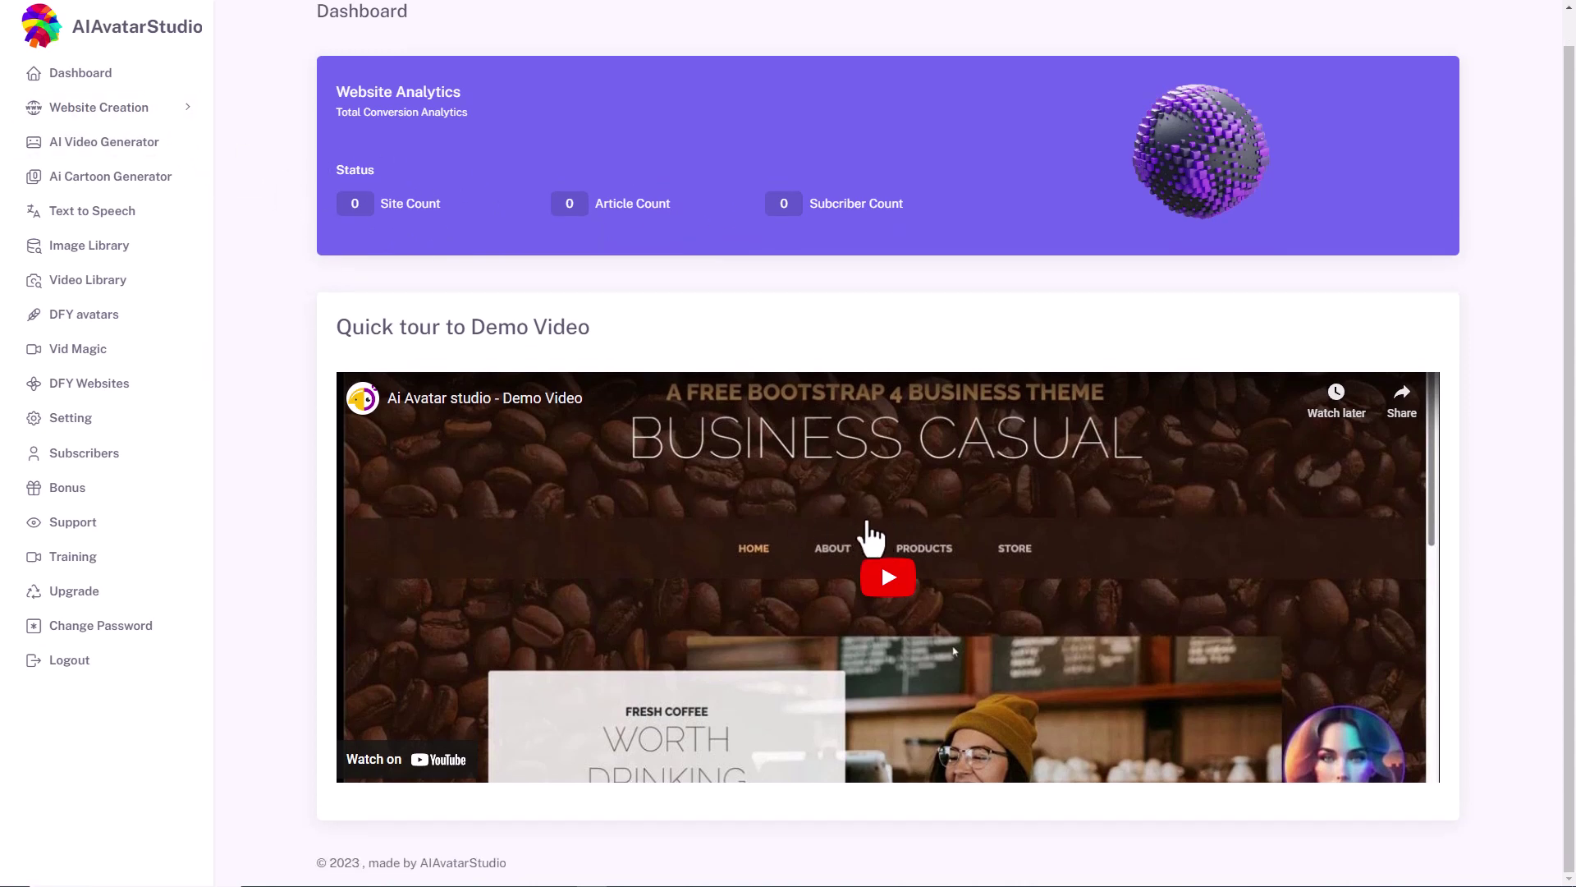
pyautogui.scroll(1, 868, 522)
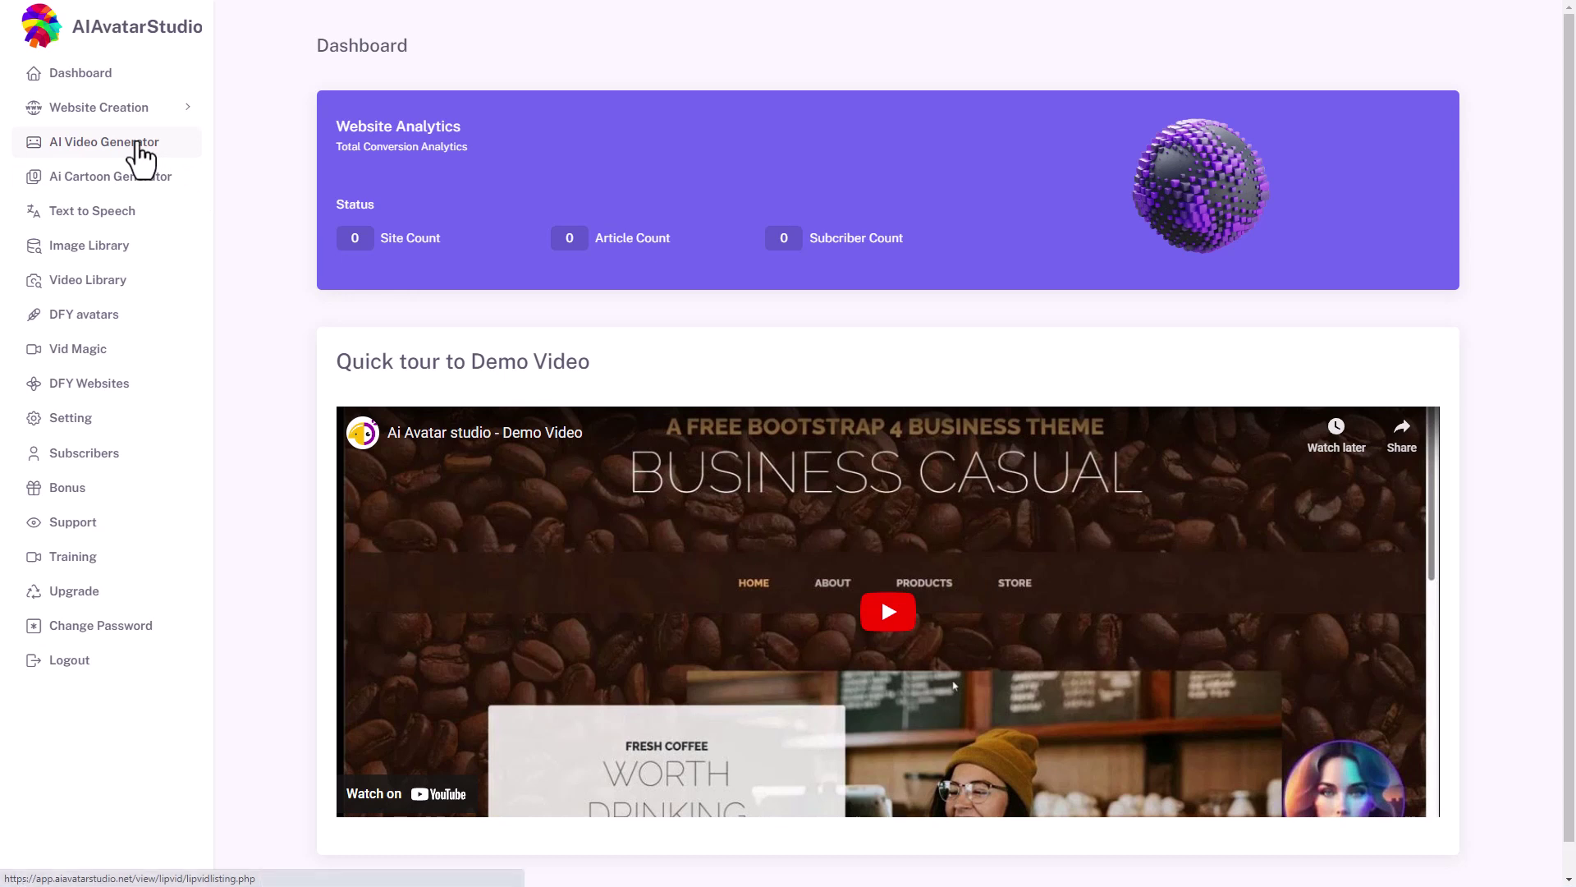
pyautogui.click(142, 158)
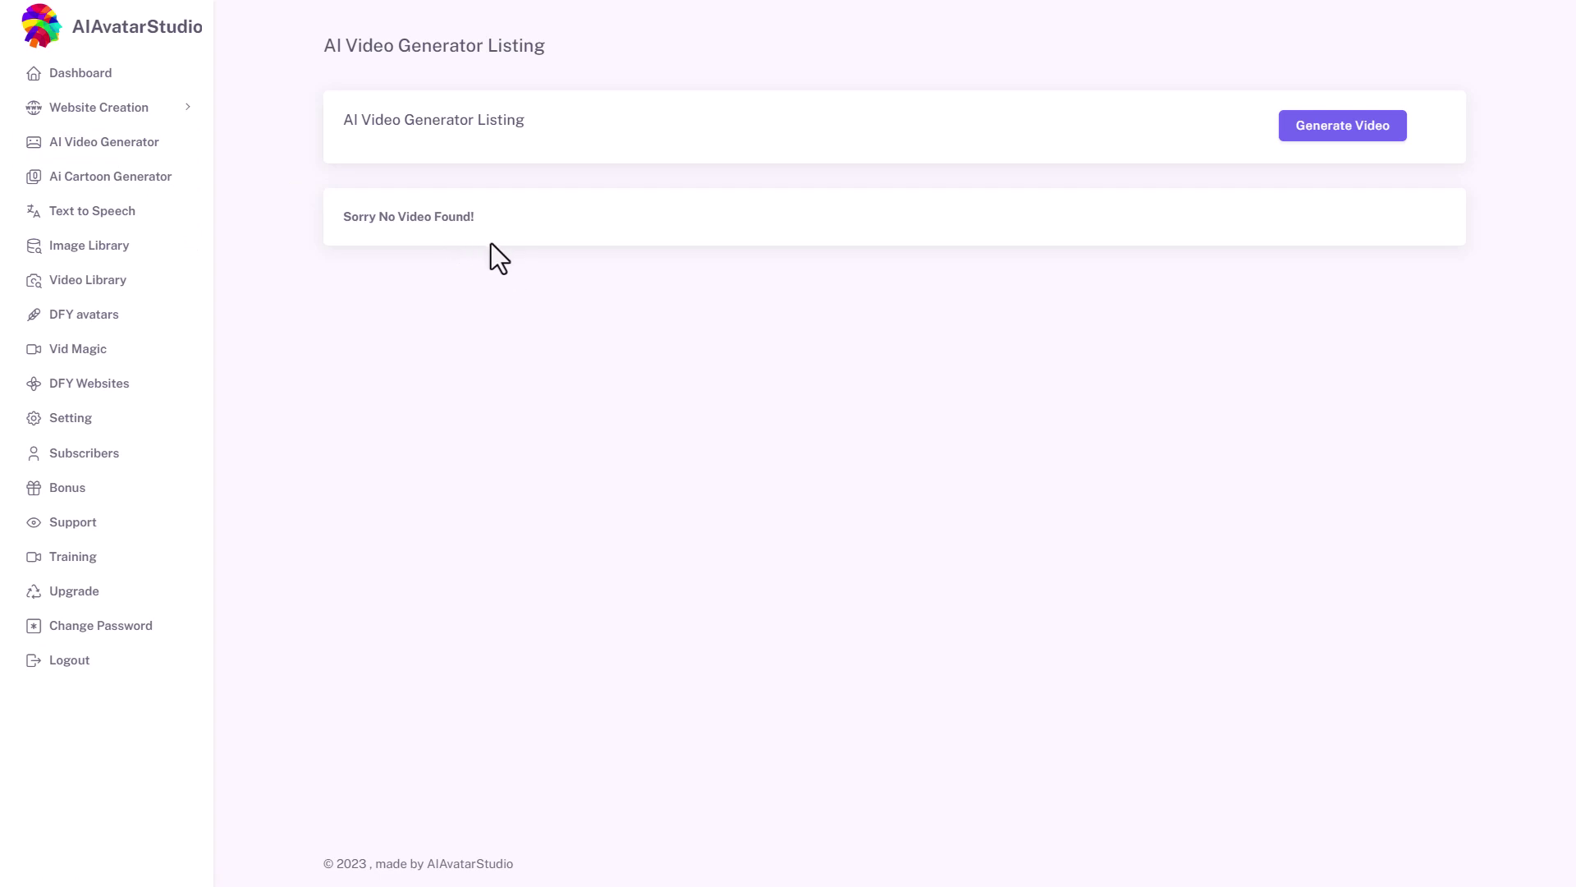
pyautogui.click(1316, 135)
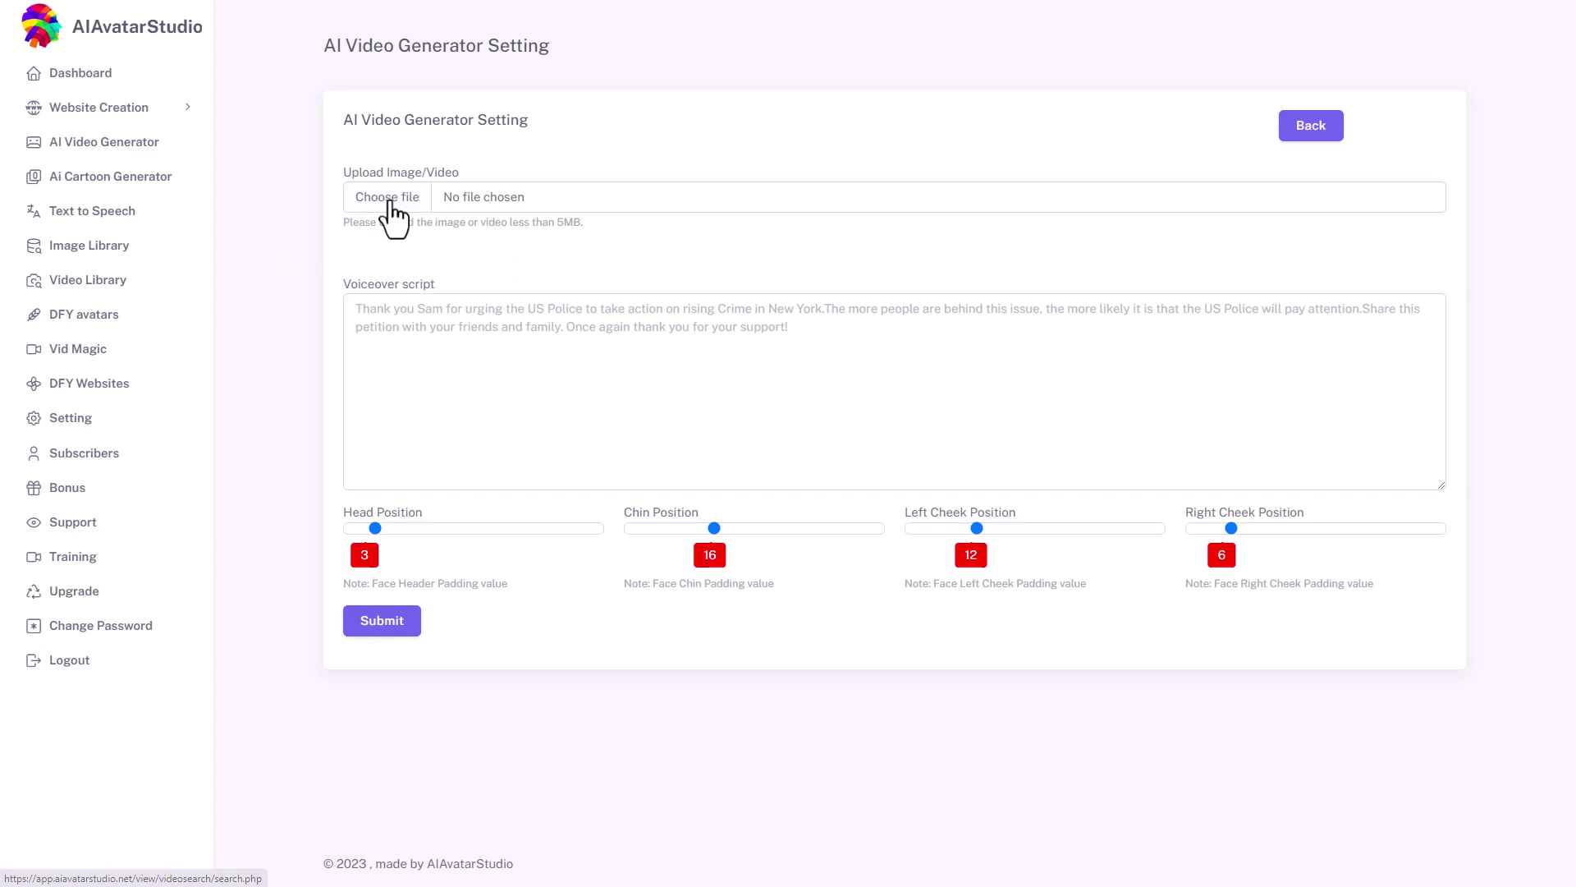
# Download the red-suited DFY avatar and paste the welcome self-introduction into the voiceover script.
pyautogui.click(97, 320)
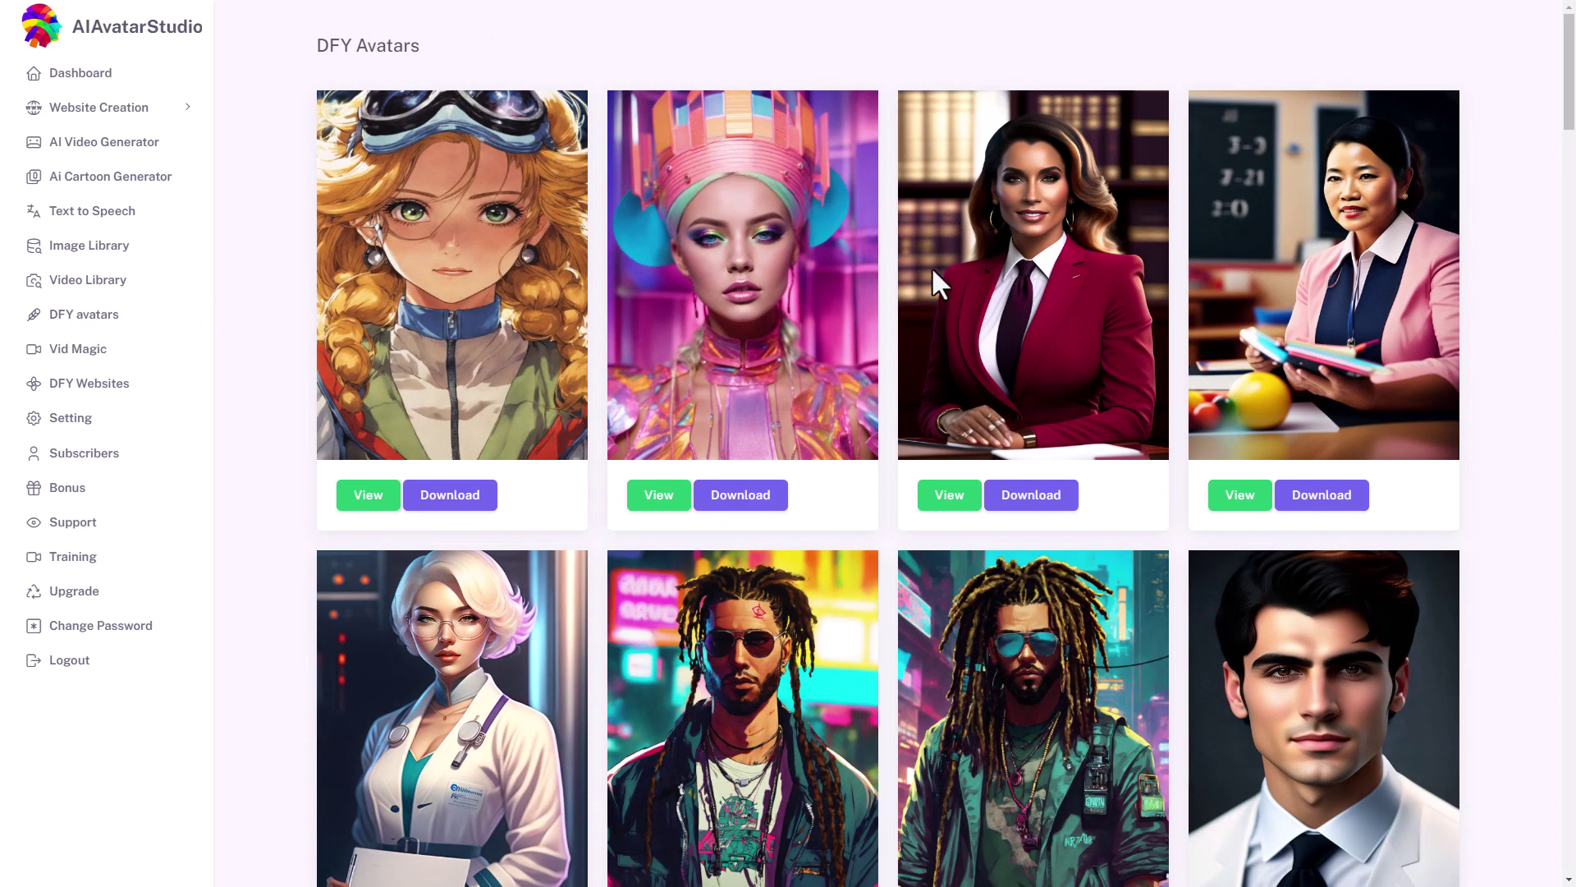
pyautogui.click(1024, 494)
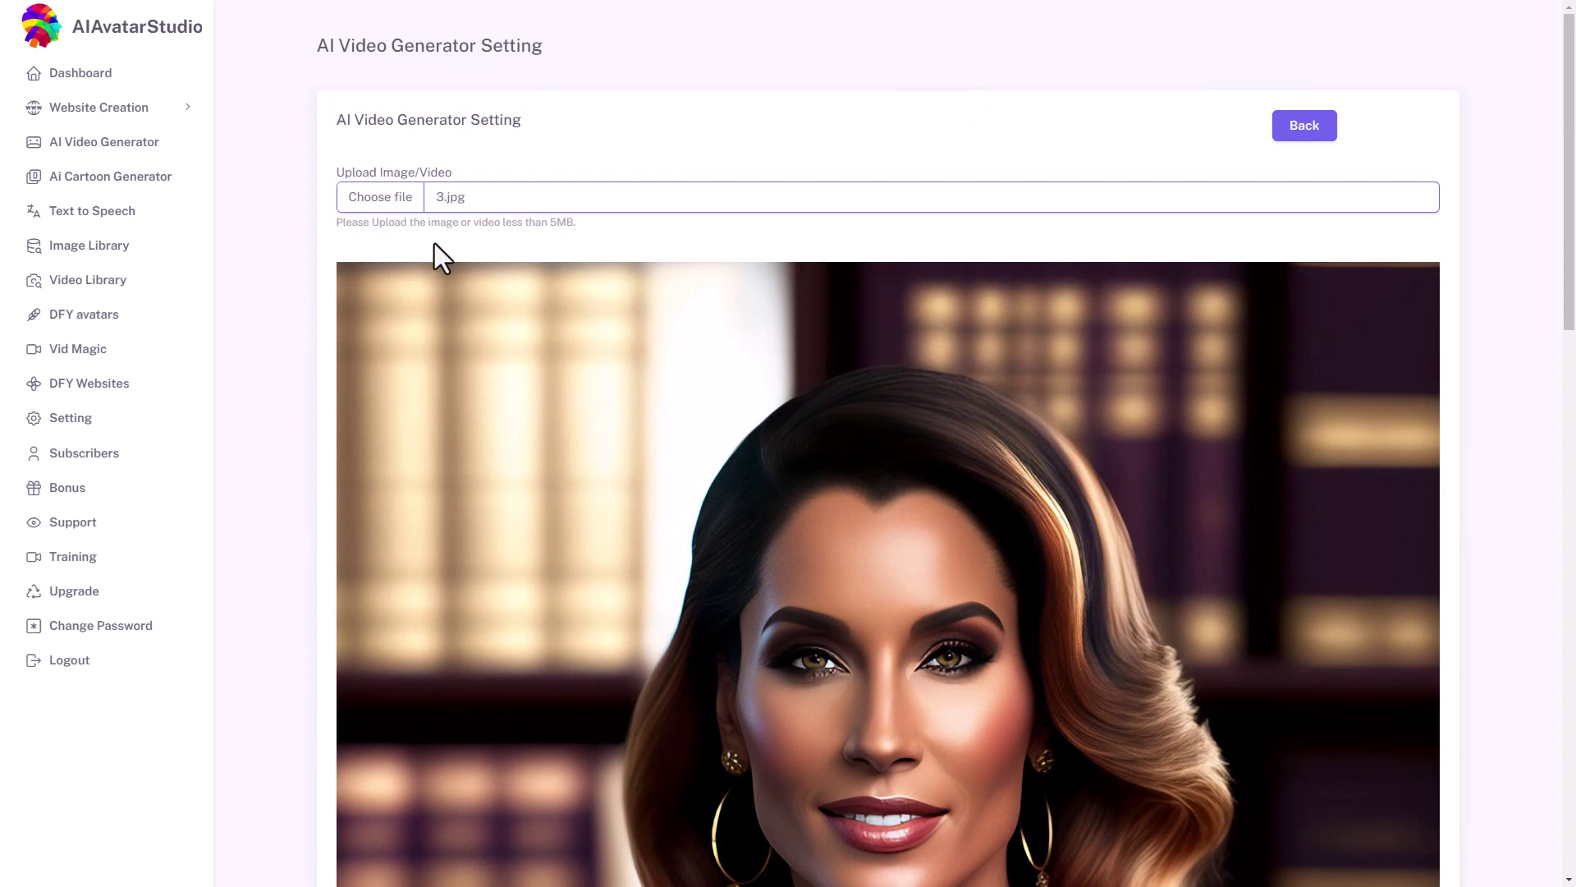
pyautogui.scroll(-10, 505, 399)
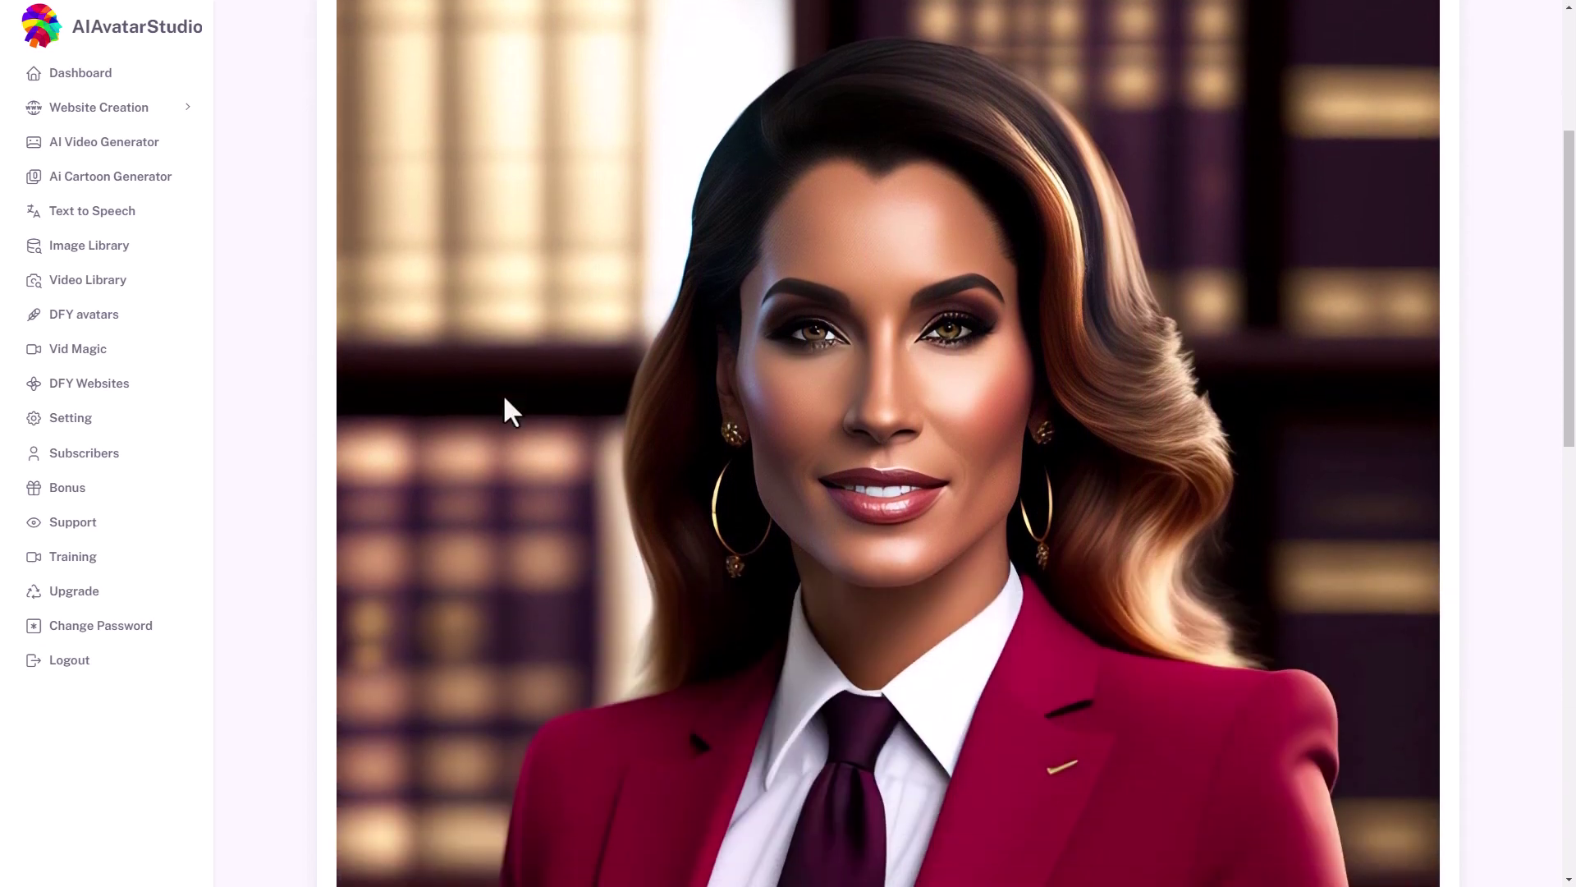
pyautogui.scroll(-8, 506, 402)
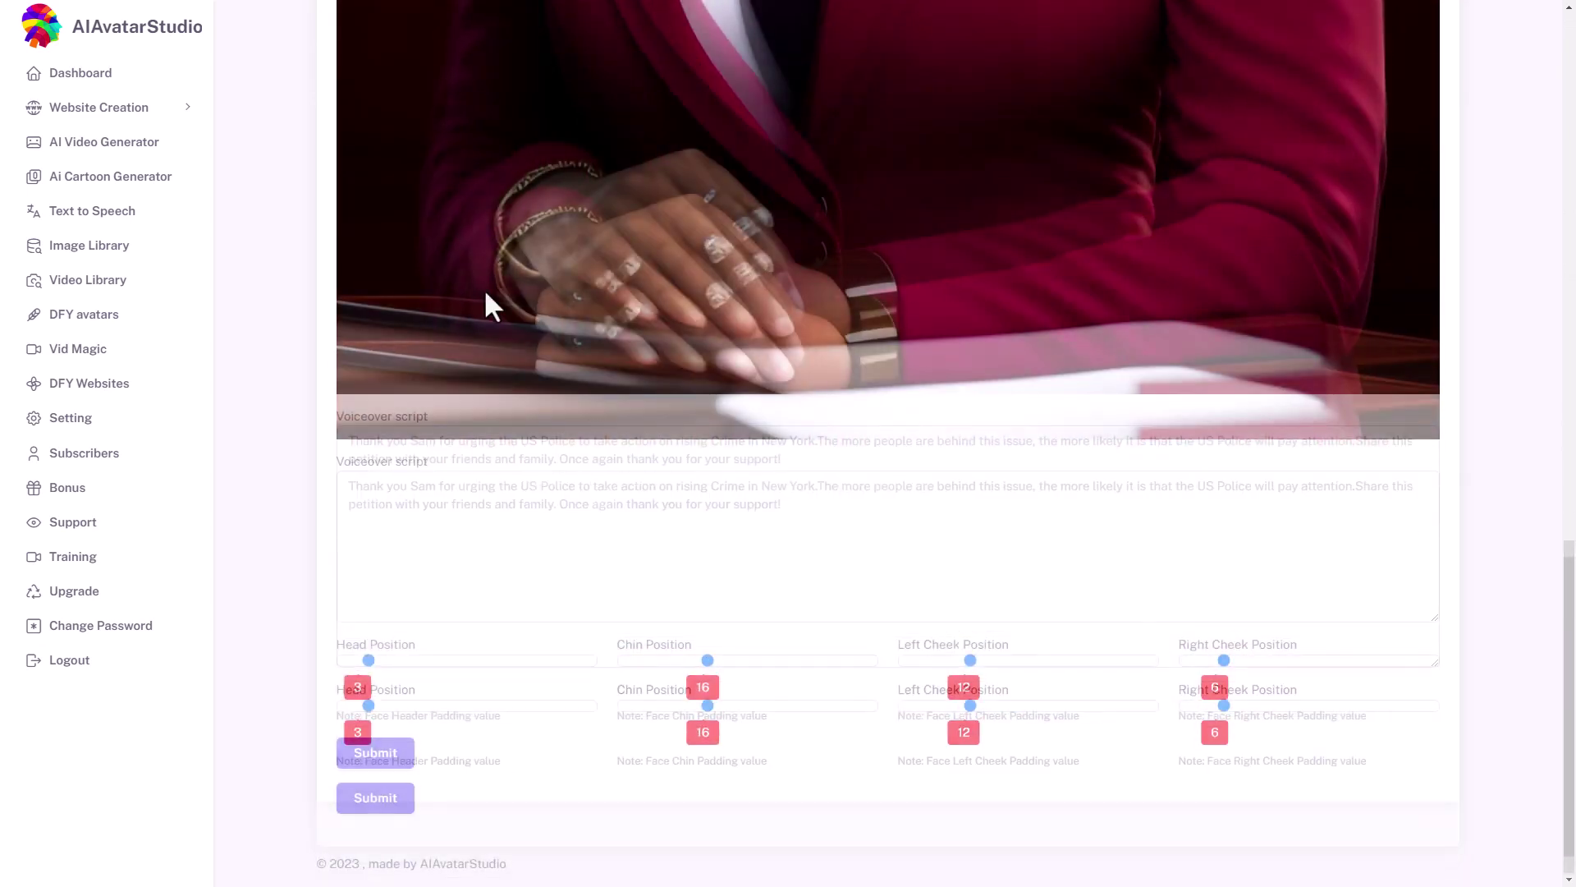
pyautogui.click(482, 451)
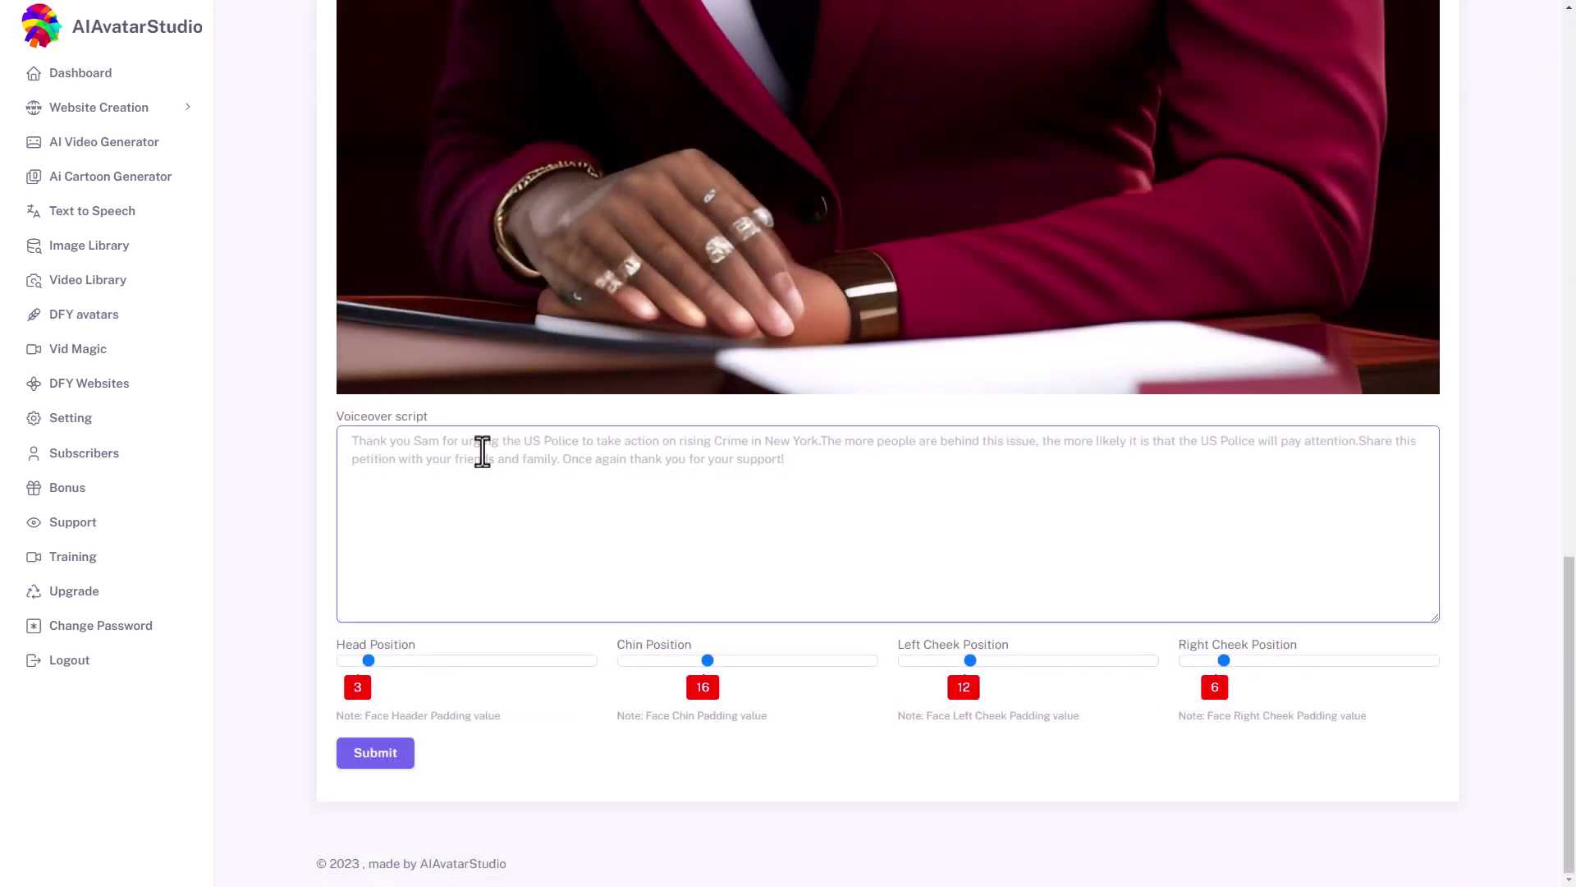
pyautogui.write('Hello and welcome to my youtube channel. My name is alex!')
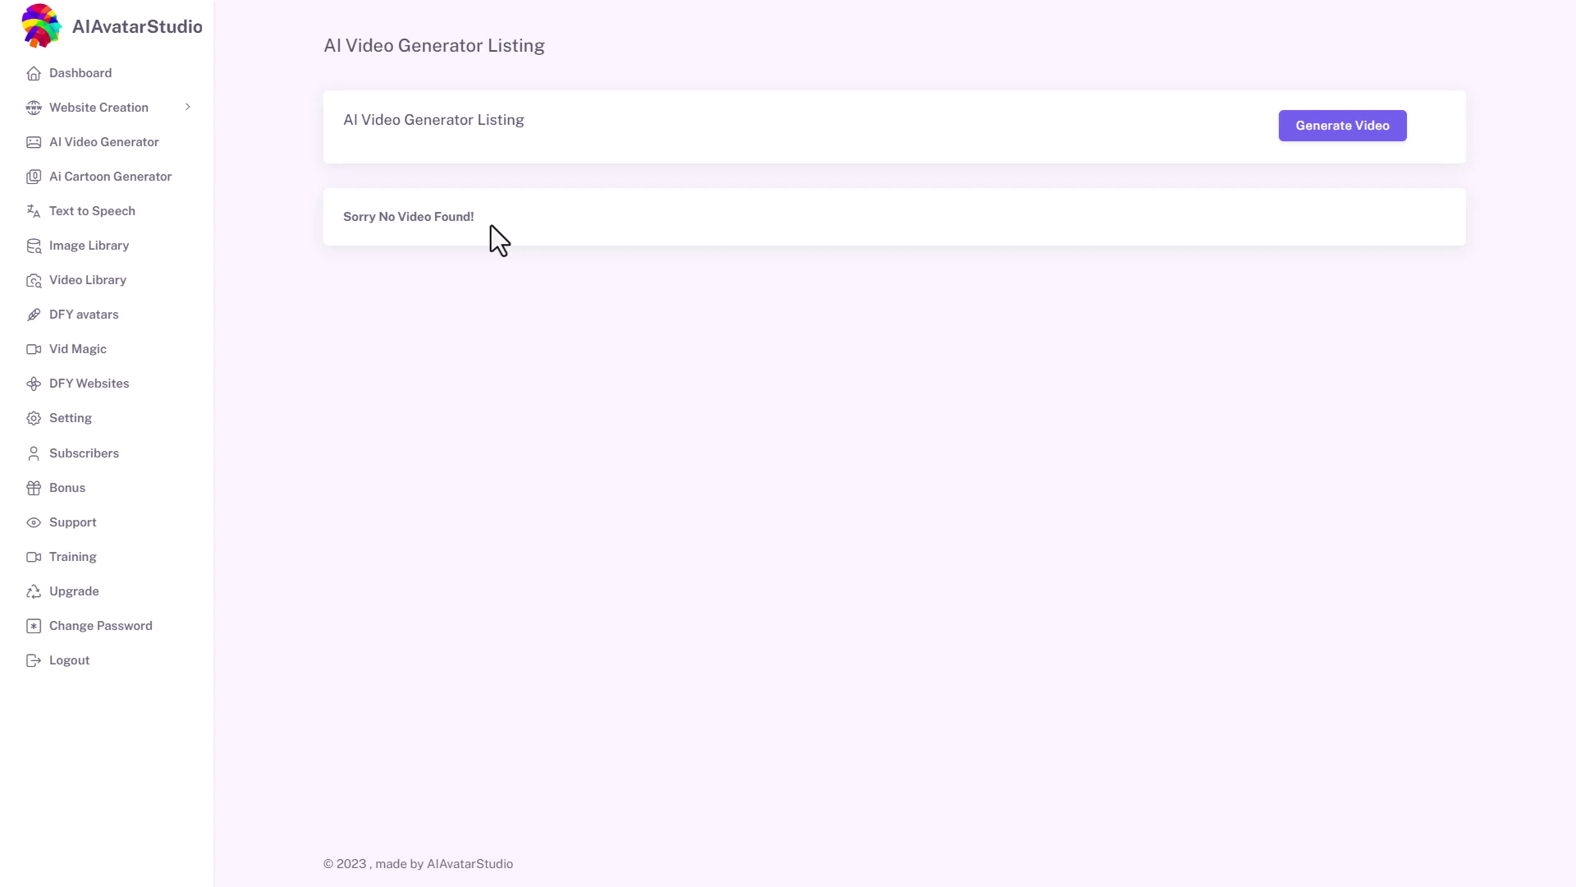
# Create the subdomain site trtest.aiavatarstudio.net with keyword trtest.
pyautogui.click(142, 115)
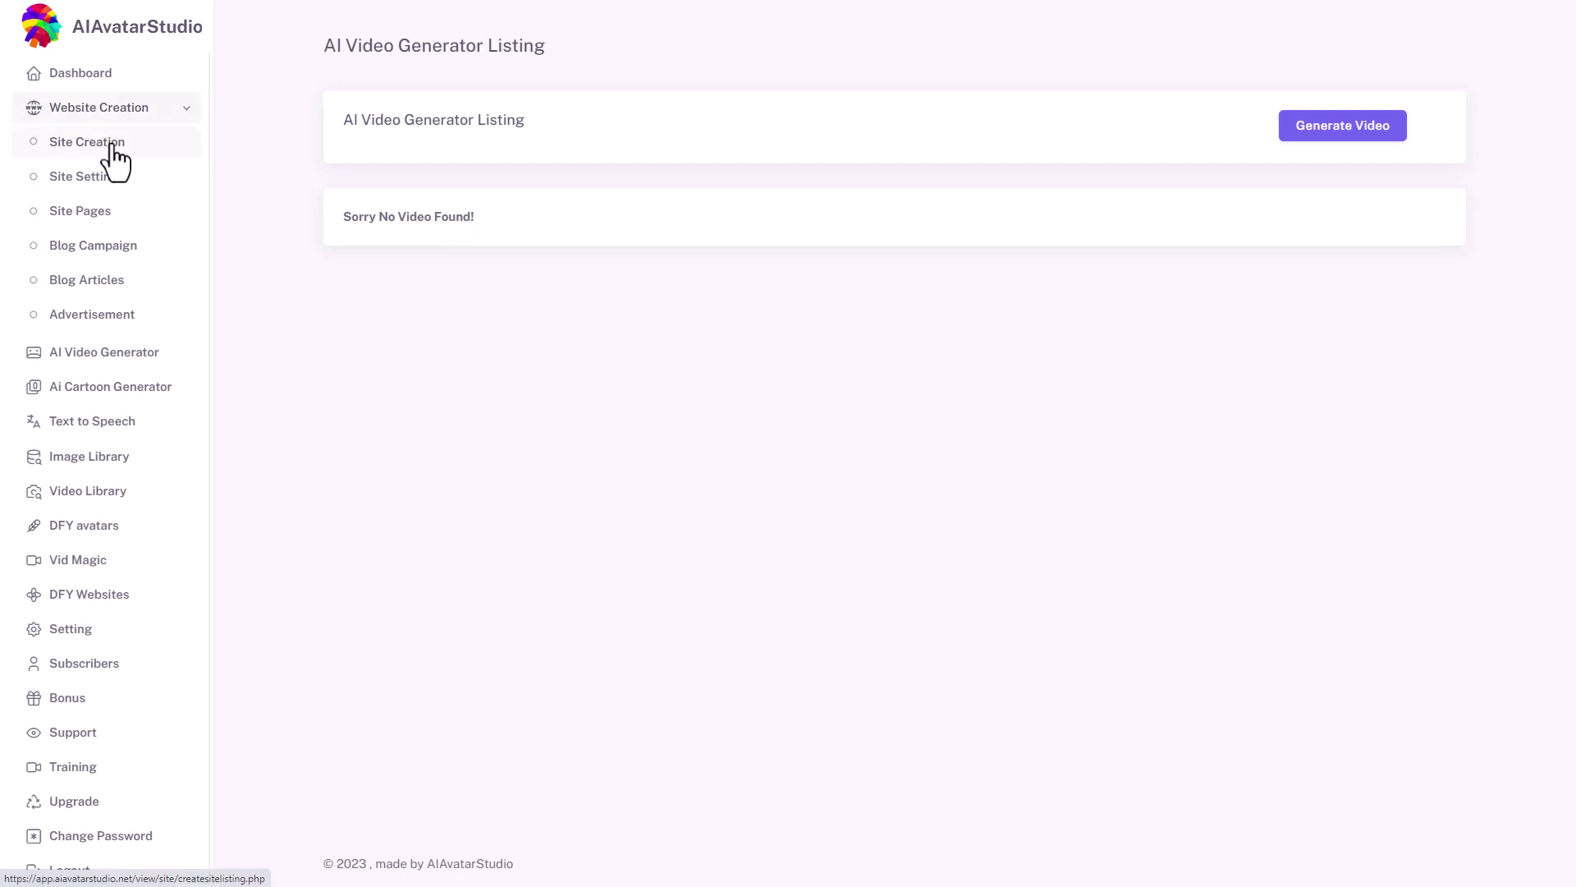
pyautogui.click(1333, 127)
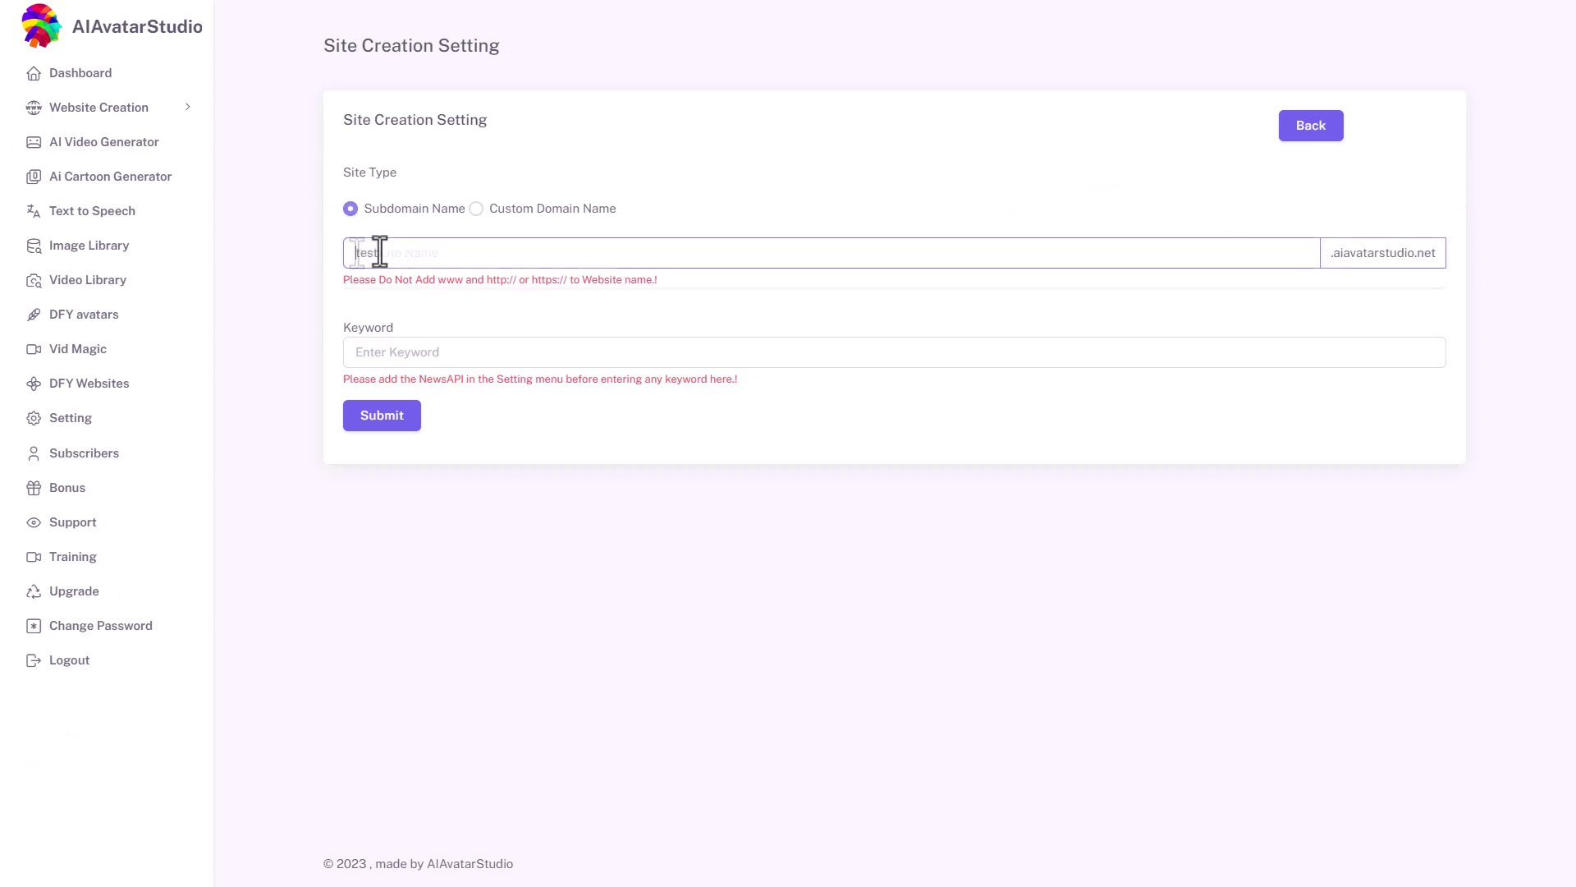
pyautogui.write('test')
pyautogui.write('r')
pyautogui.click(465, 353)
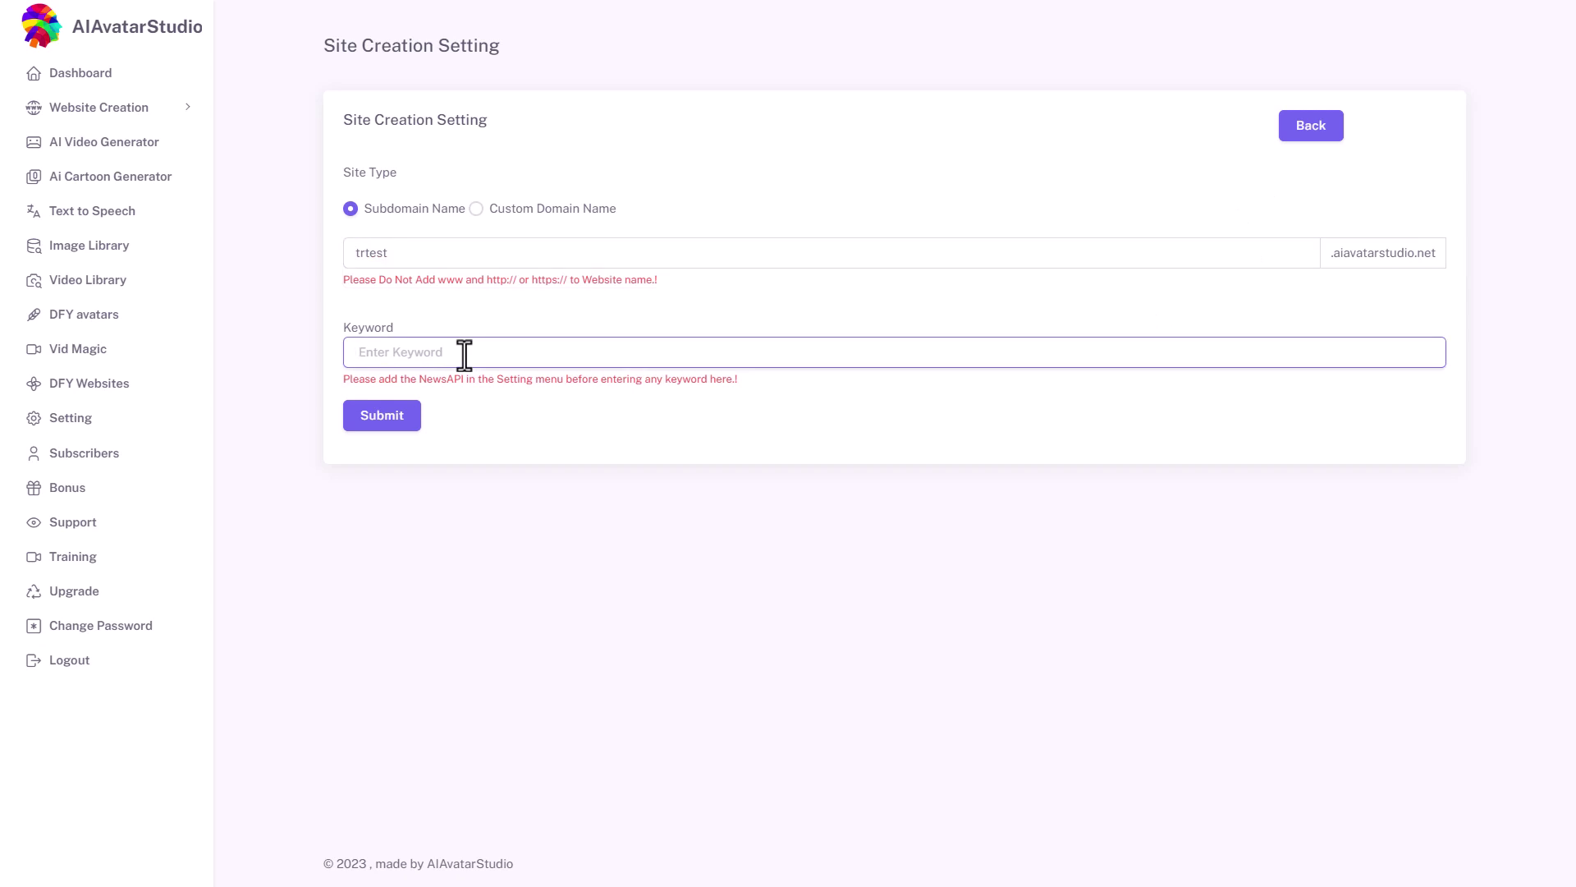
pyautogui.write('trtest')
pyautogui.click(378, 417)
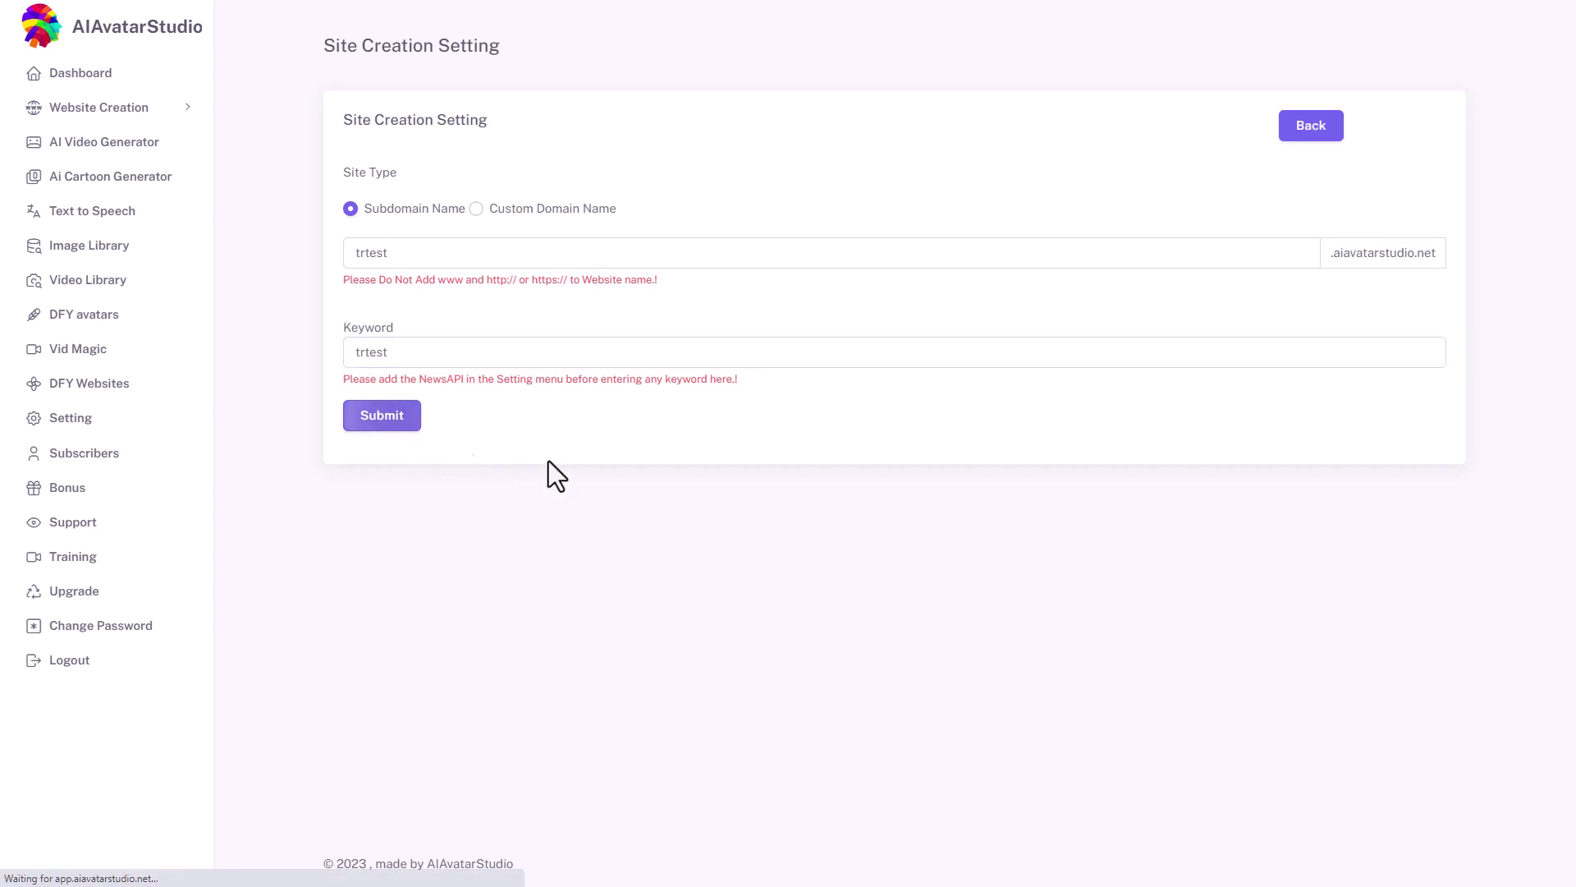
# Open the trtest site's settings from its actions menu and save them again.
pyautogui.click(1133, 220)
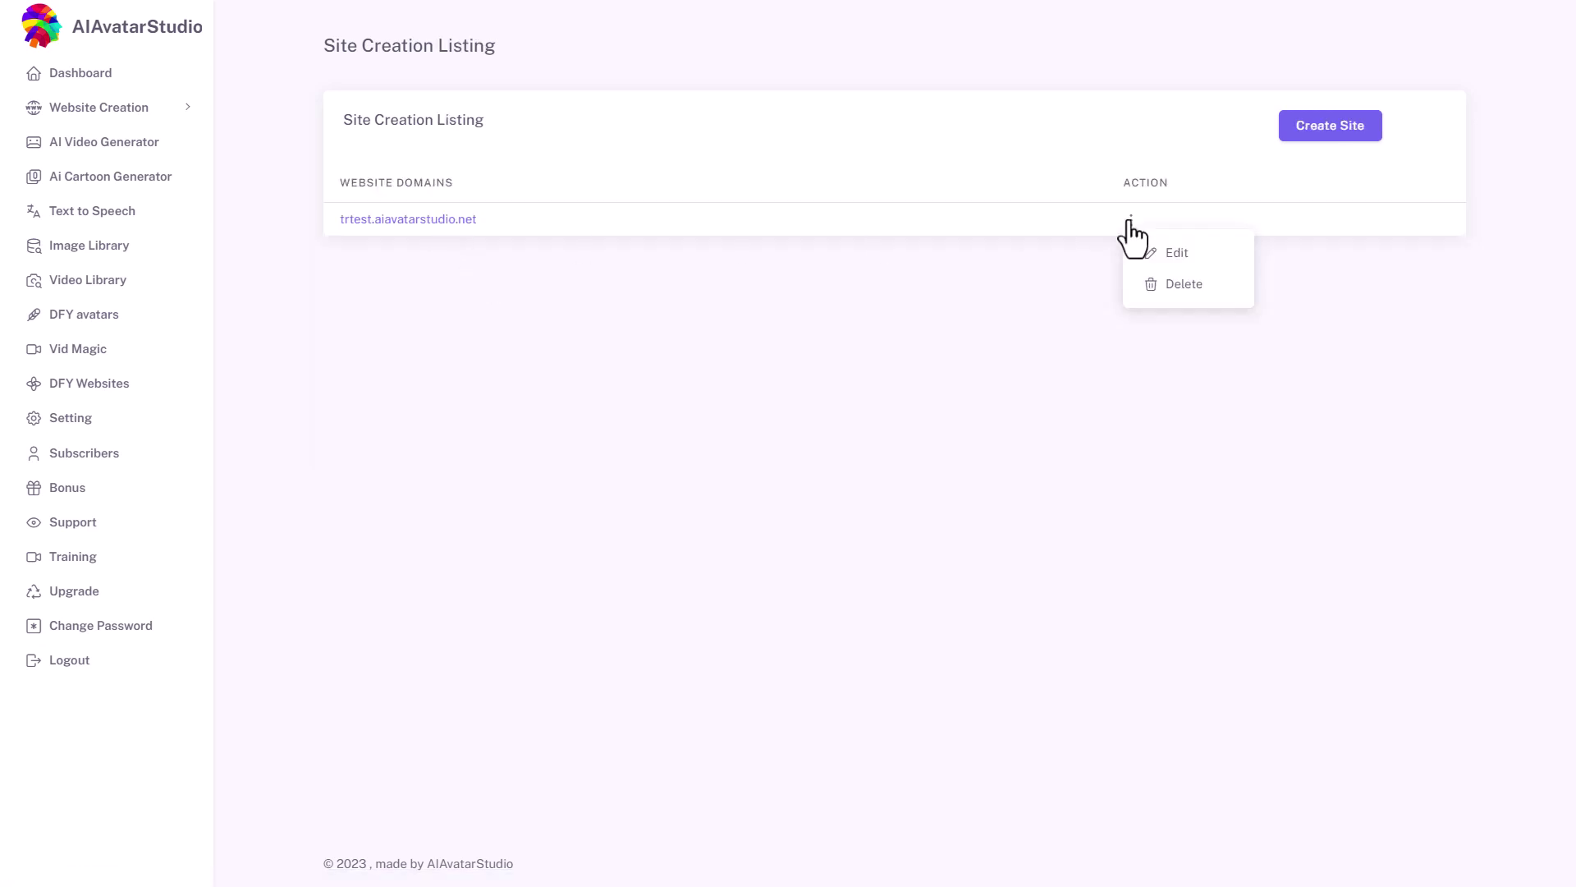
pyautogui.click(1179, 255)
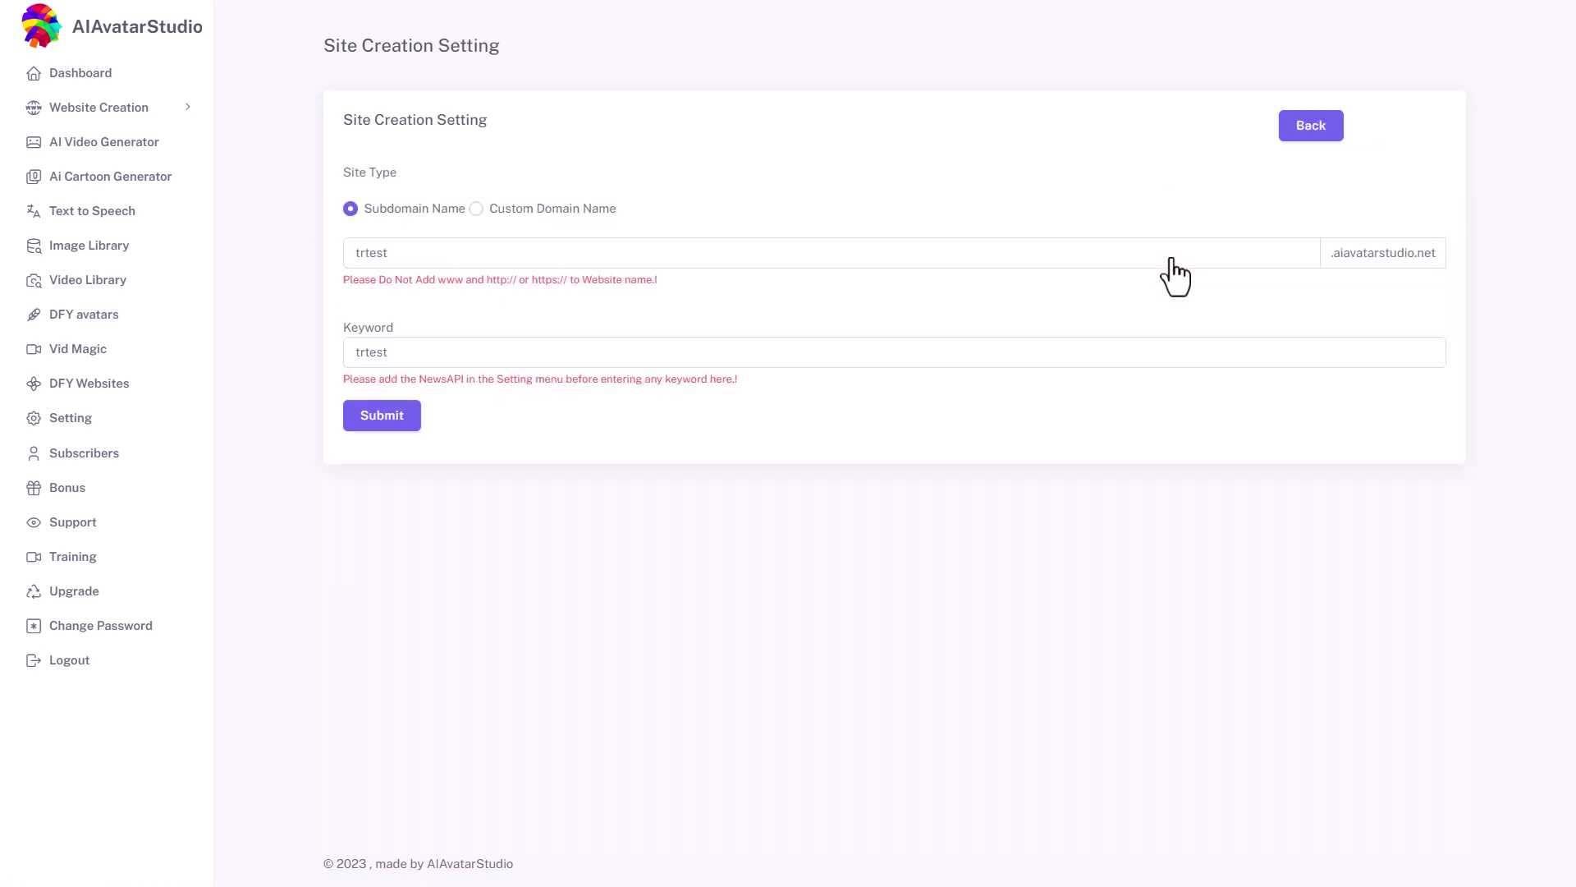
pyautogui.click(407, 423)
# Add a new site page with content 'demo'.
pyautogui.click(143, 111)
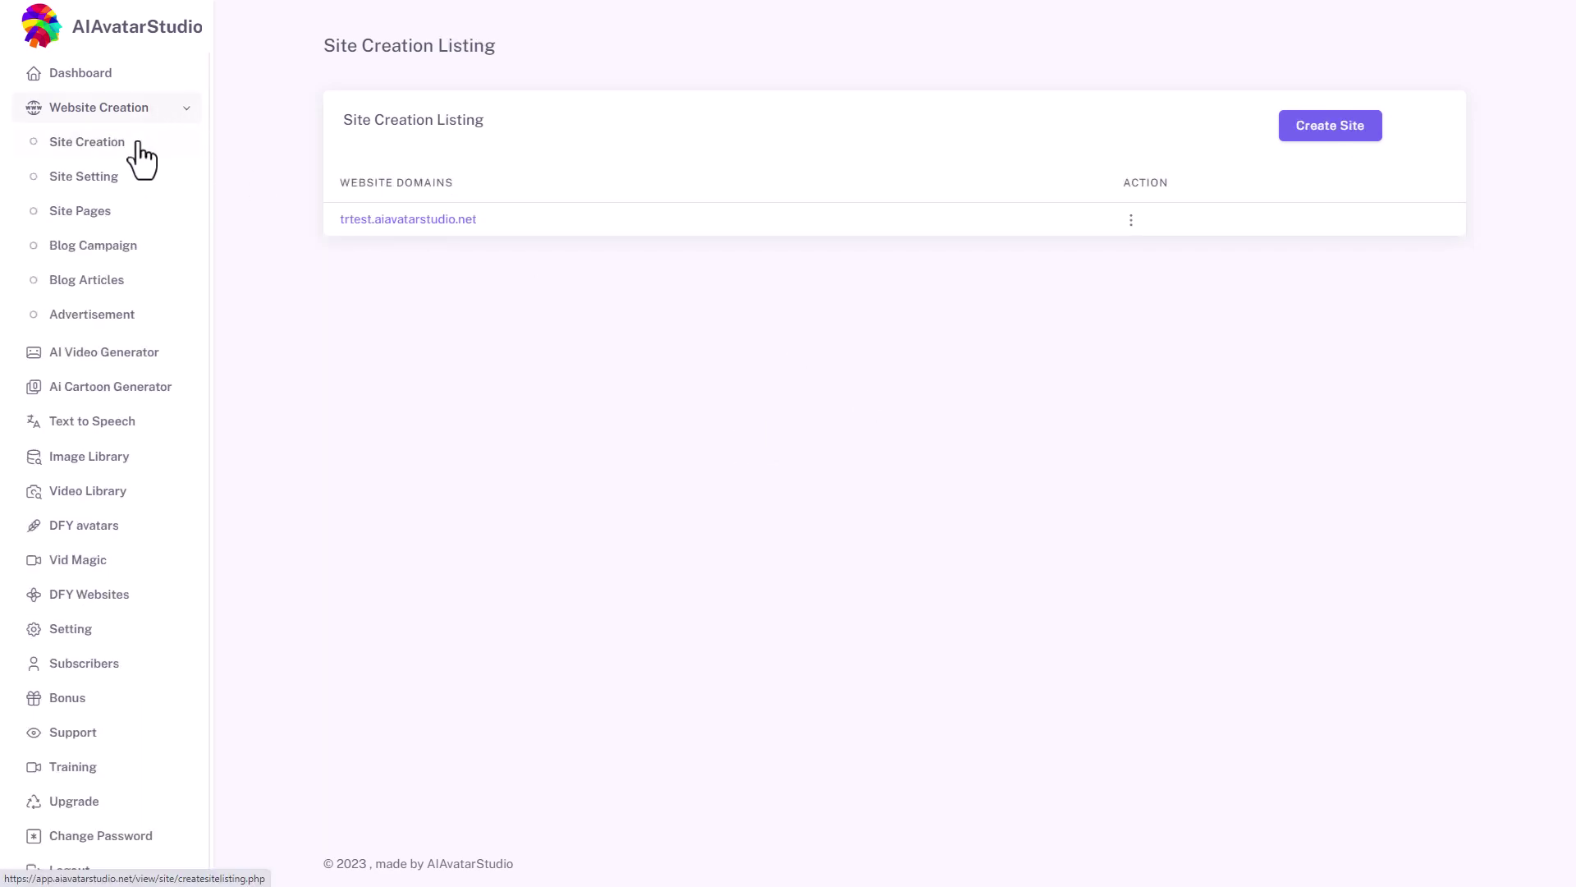
pyautogui.click(106, 215)
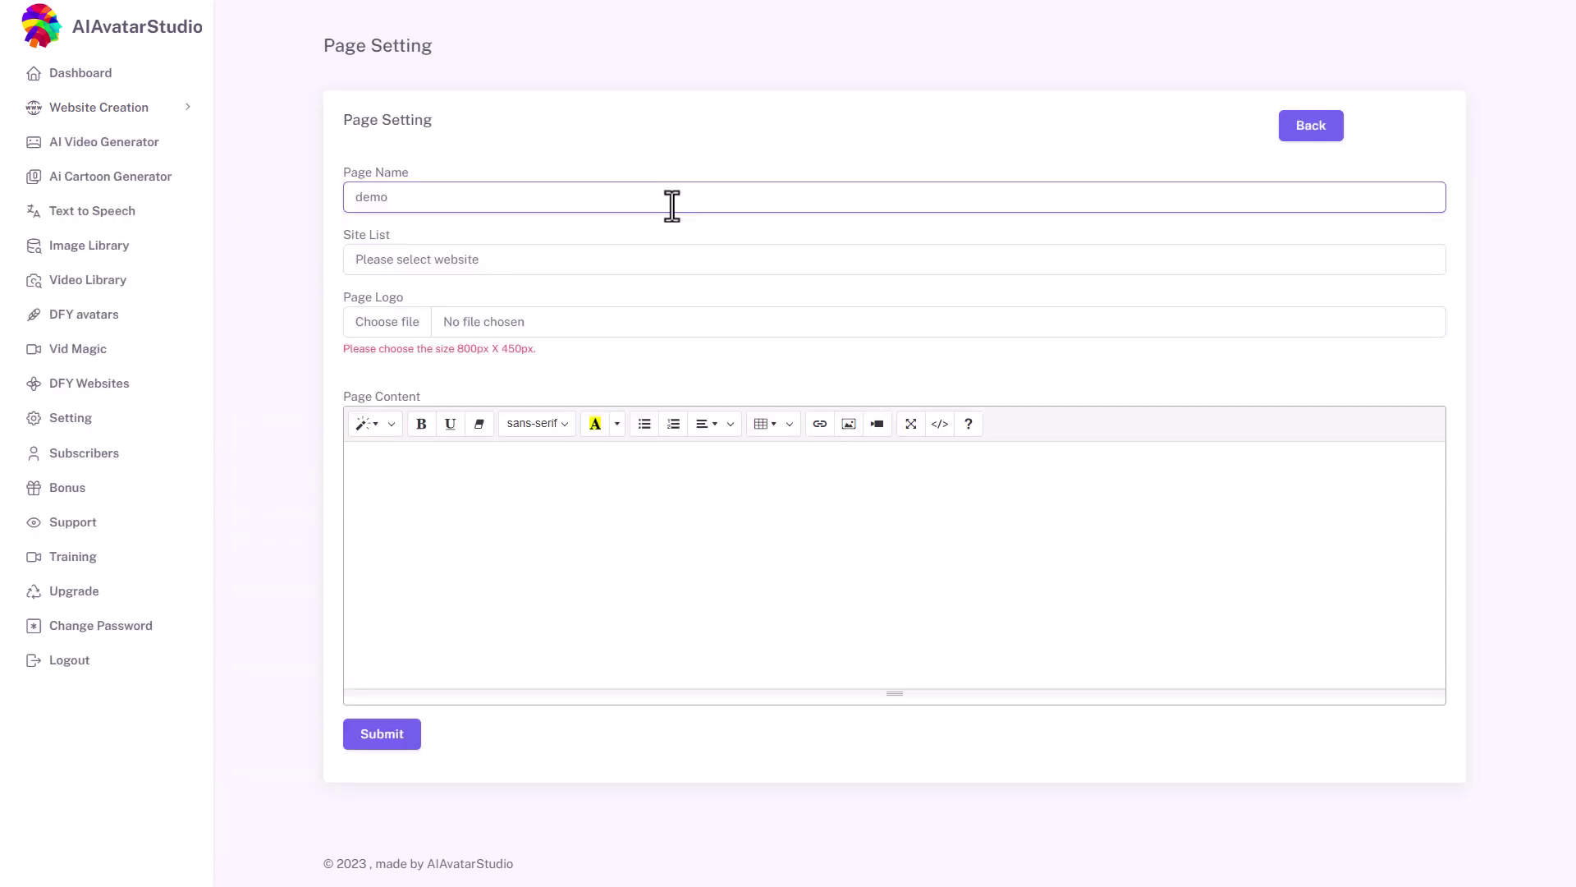
pyautogui.click(540, 486)
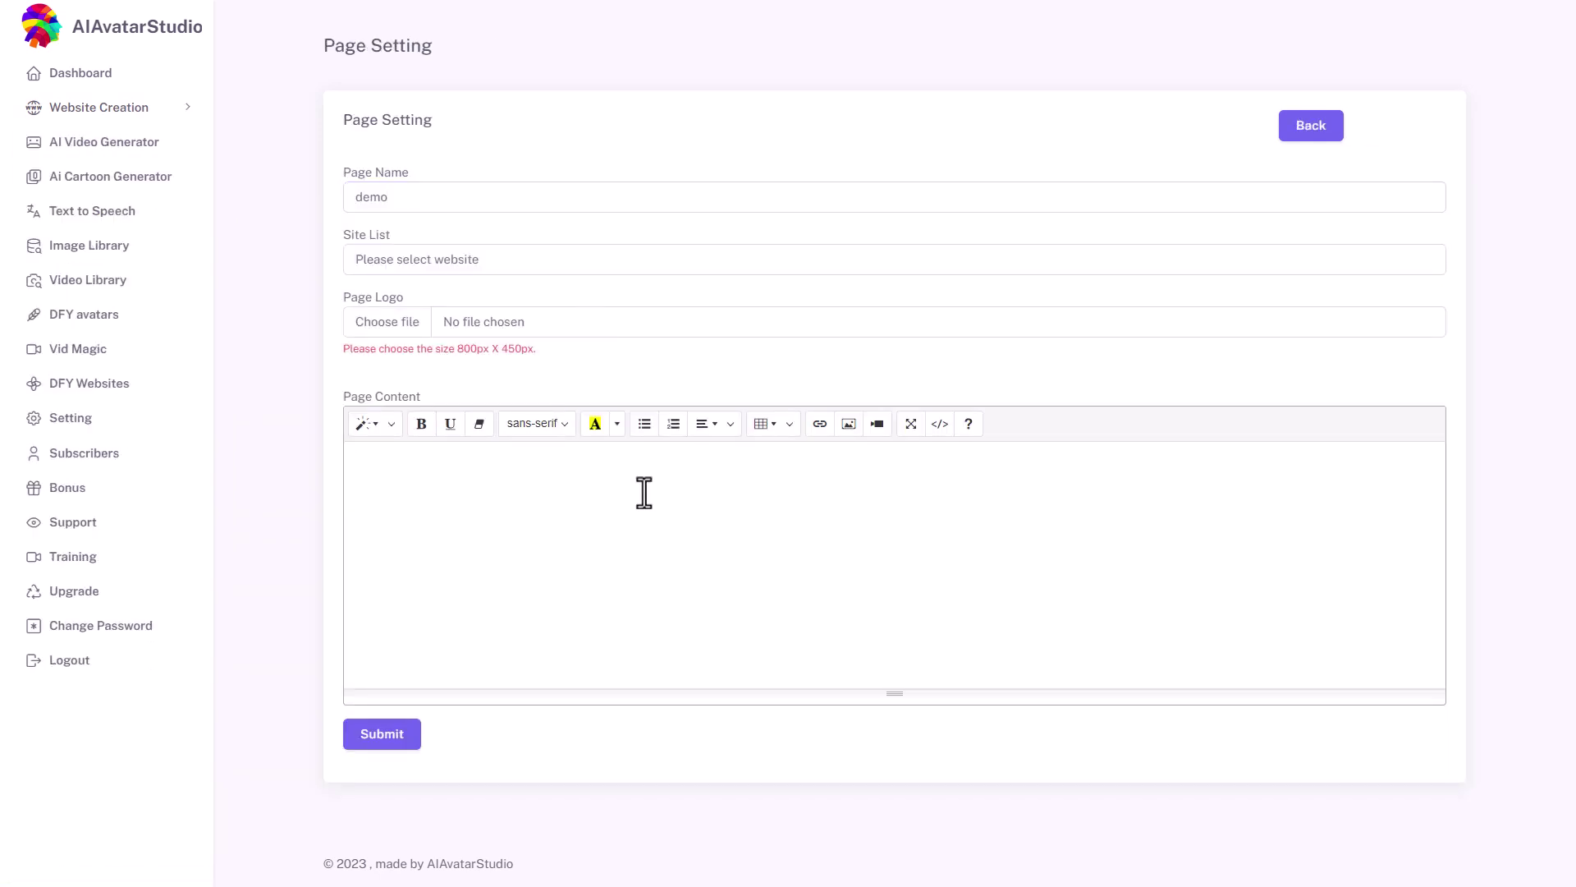
pyautogui.write('demo')
pyautogui.click(383, 735)
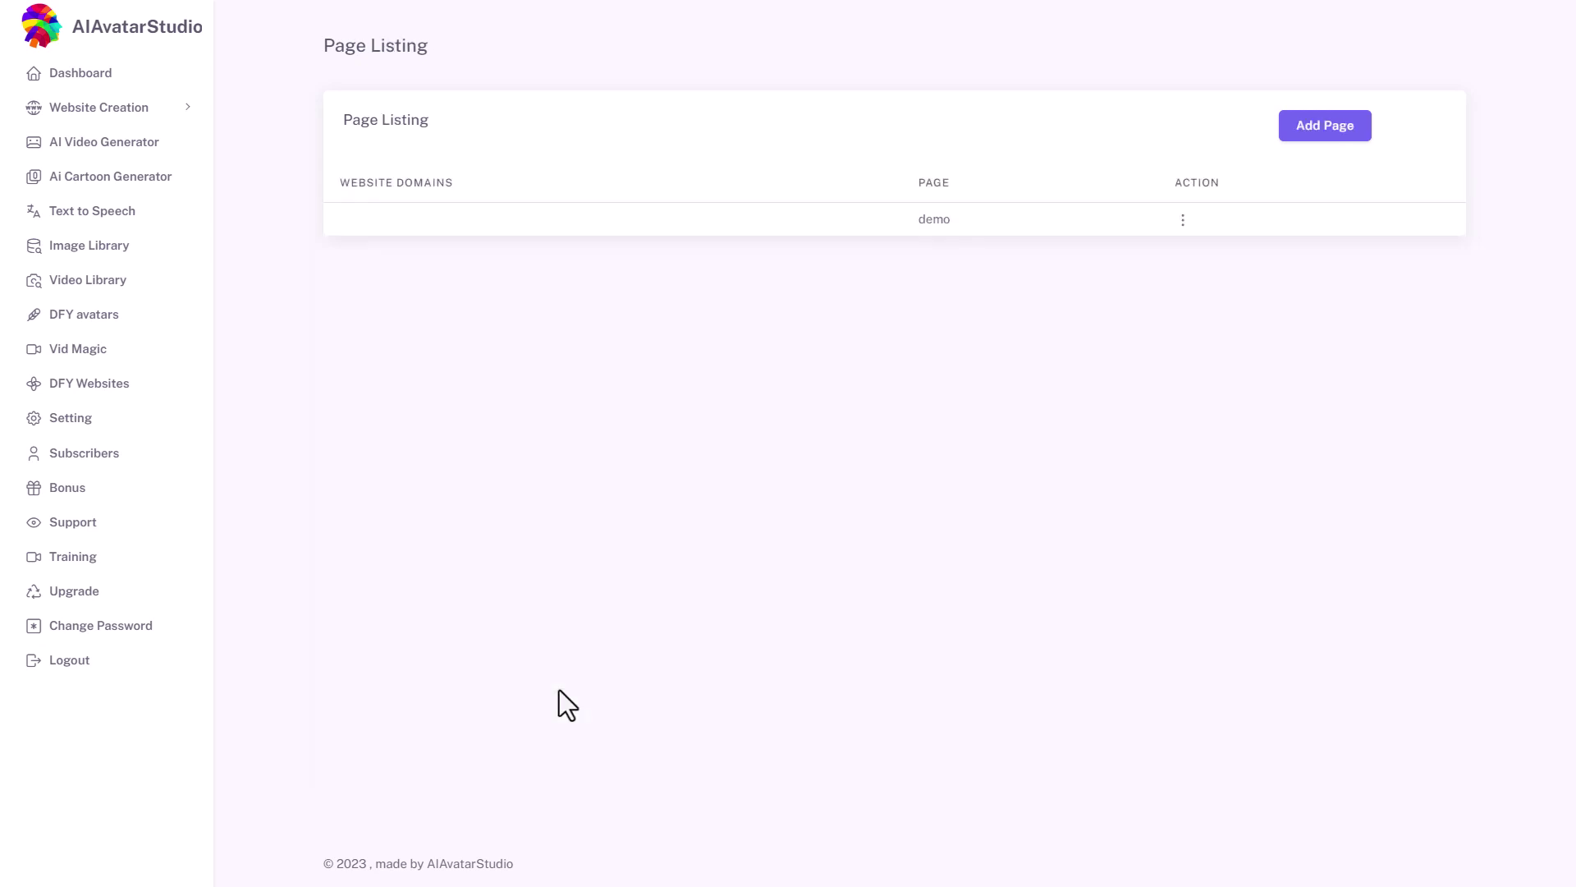
# Publish the article 'demo blog' with description 'demo' to trtest.aiavatarstudio.net.
pyautogui.click(109, 108)
pyautogui.click(92, 283)
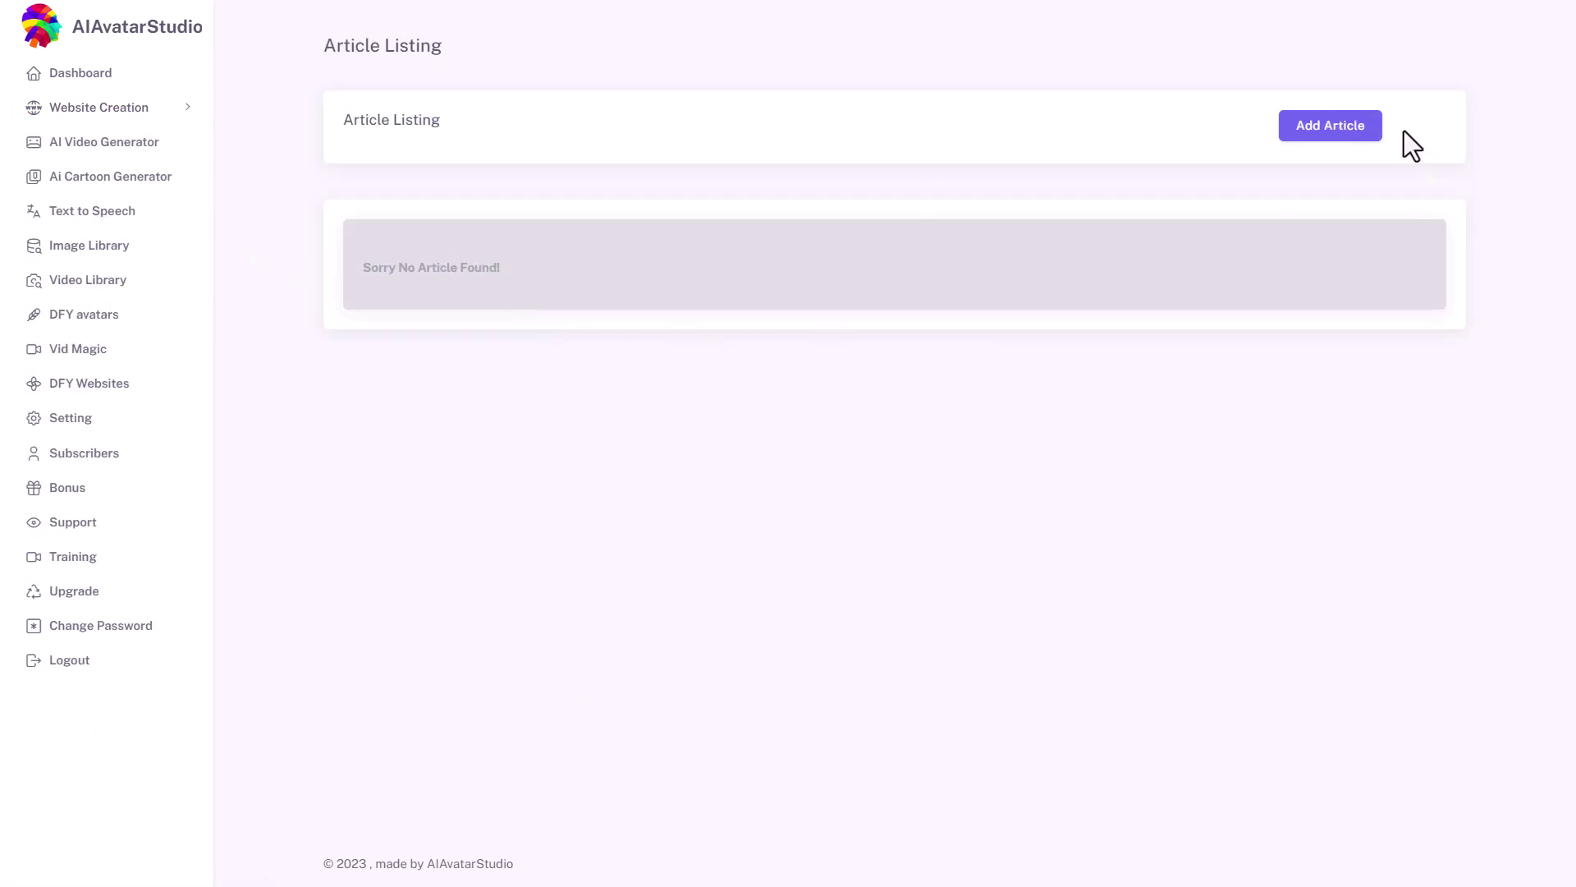
pyautogui.click(1346, 127)
pyautogui.click(624, 197)
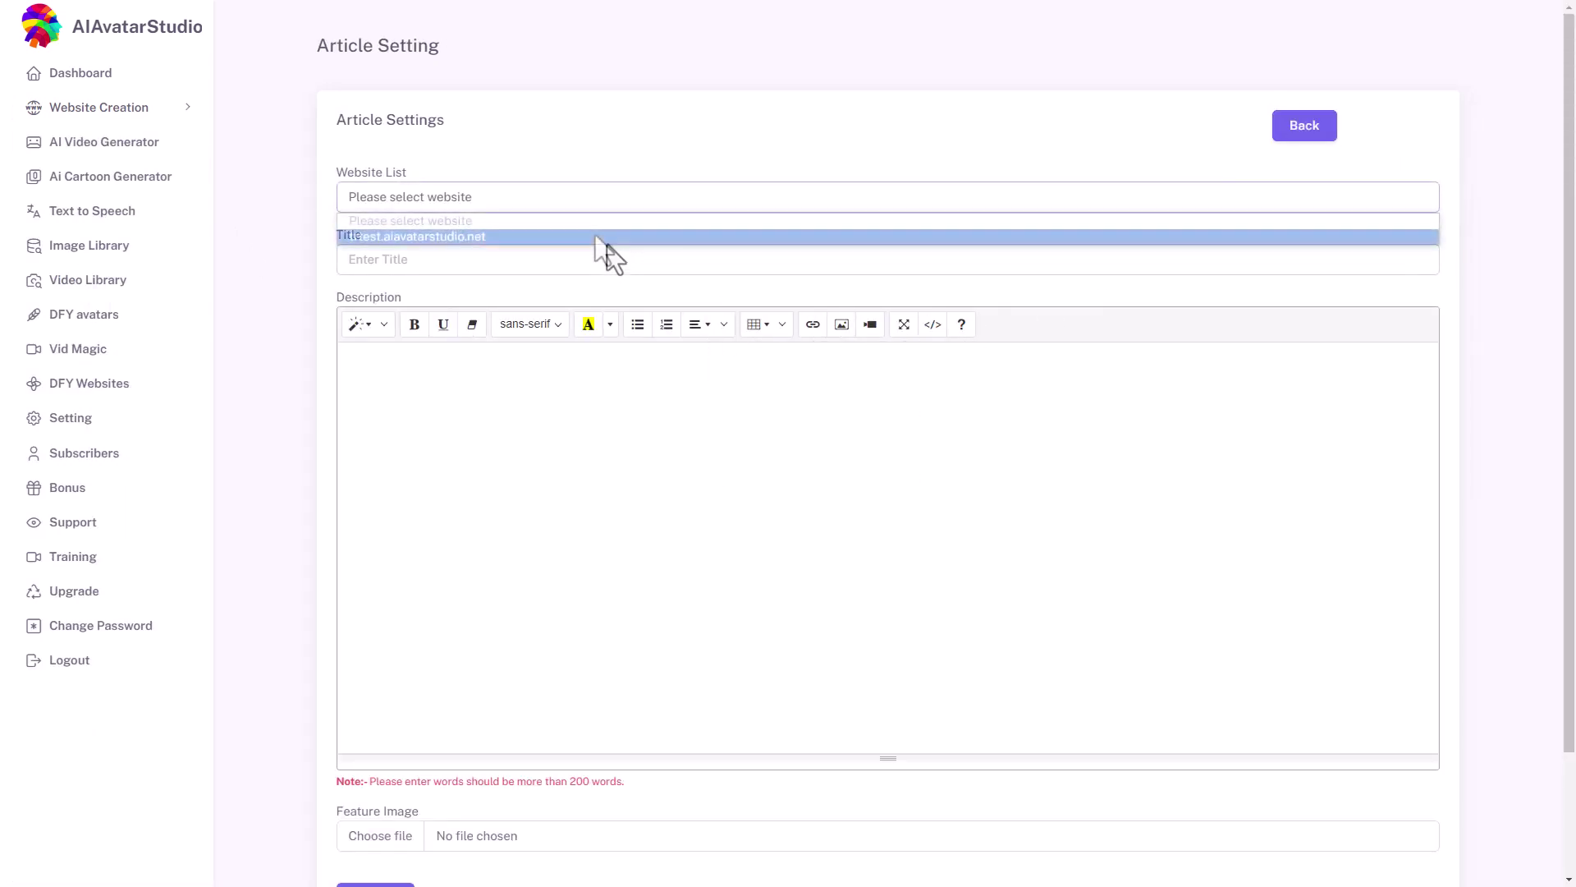
pyautogui.click(606, 237)
pyautogui.click(569, 261)
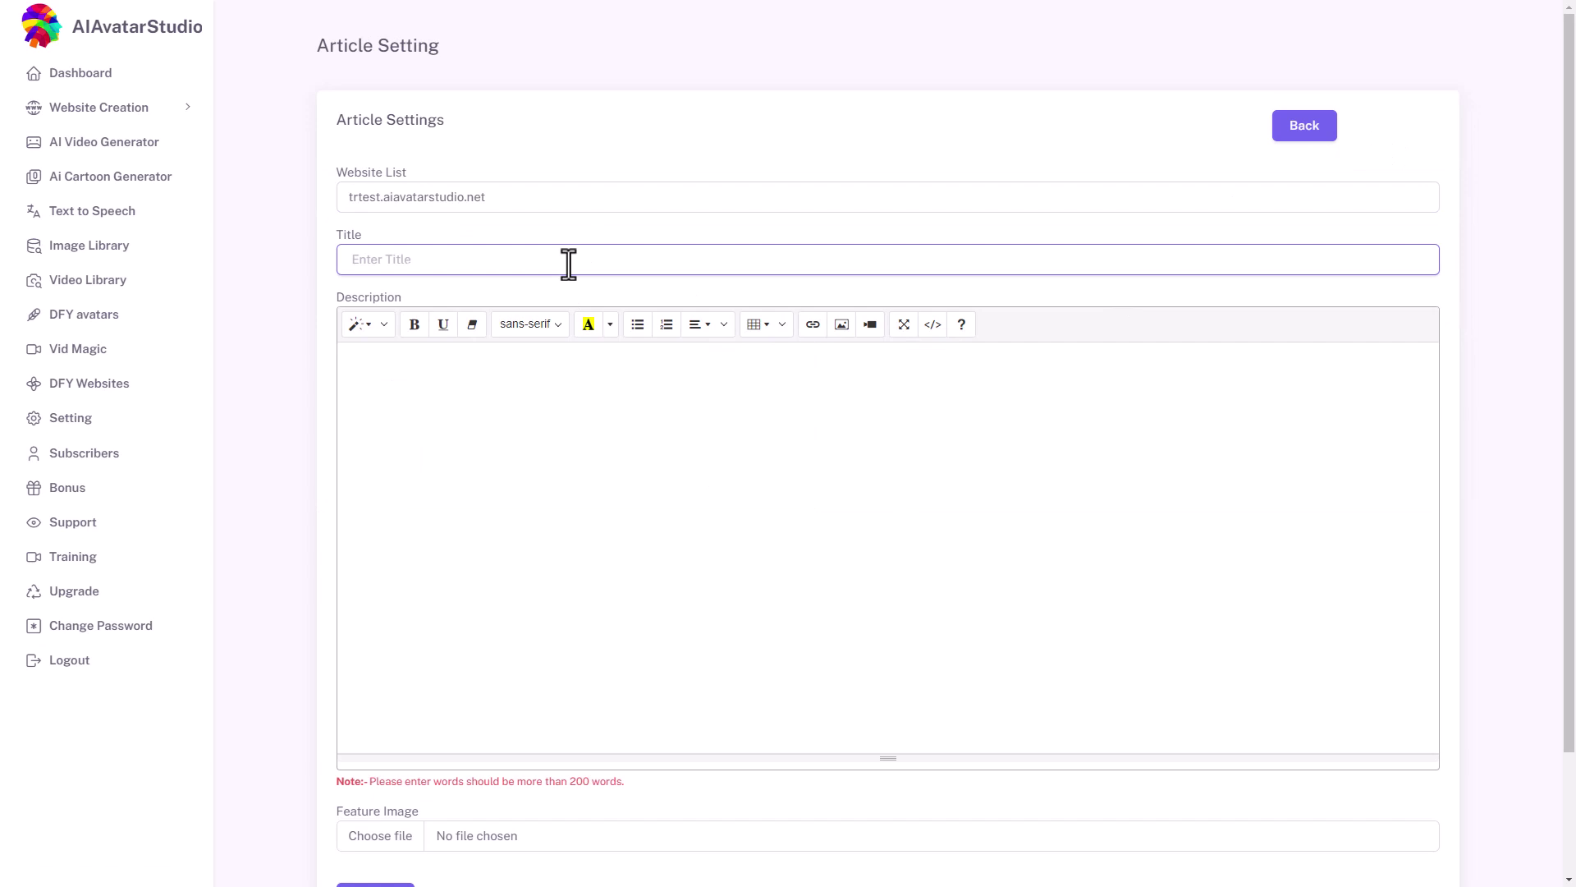
pyautogui.write('demo blog')
pyautogui.click(715, 431)
pyautogui.write('demo')
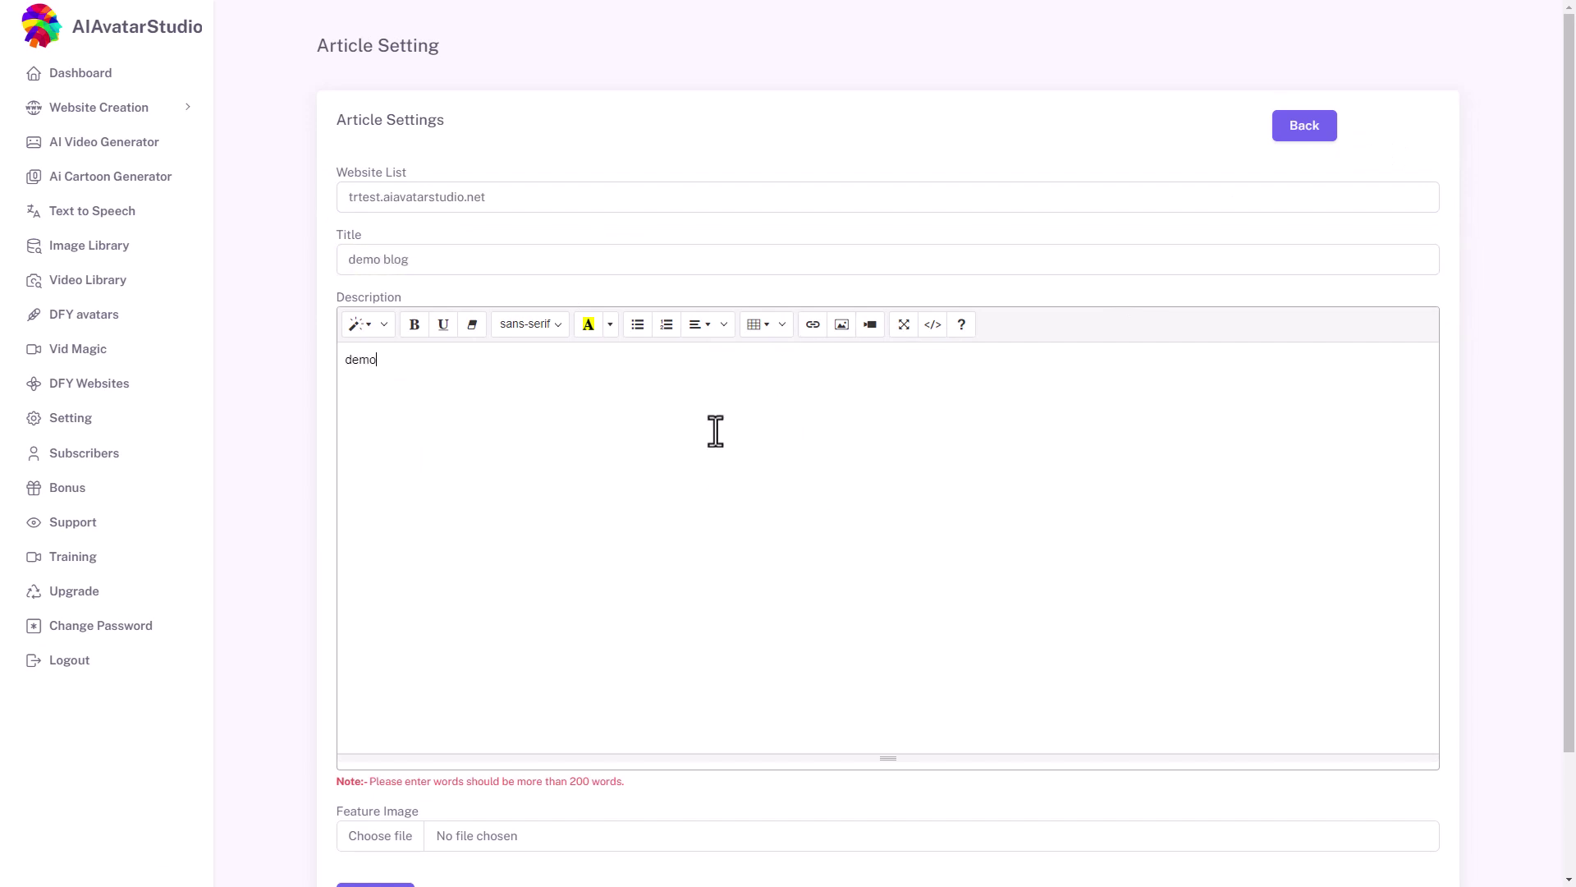
pyautogui.scroll(-2, 432, 769)
pyautogui.click(380, 763)
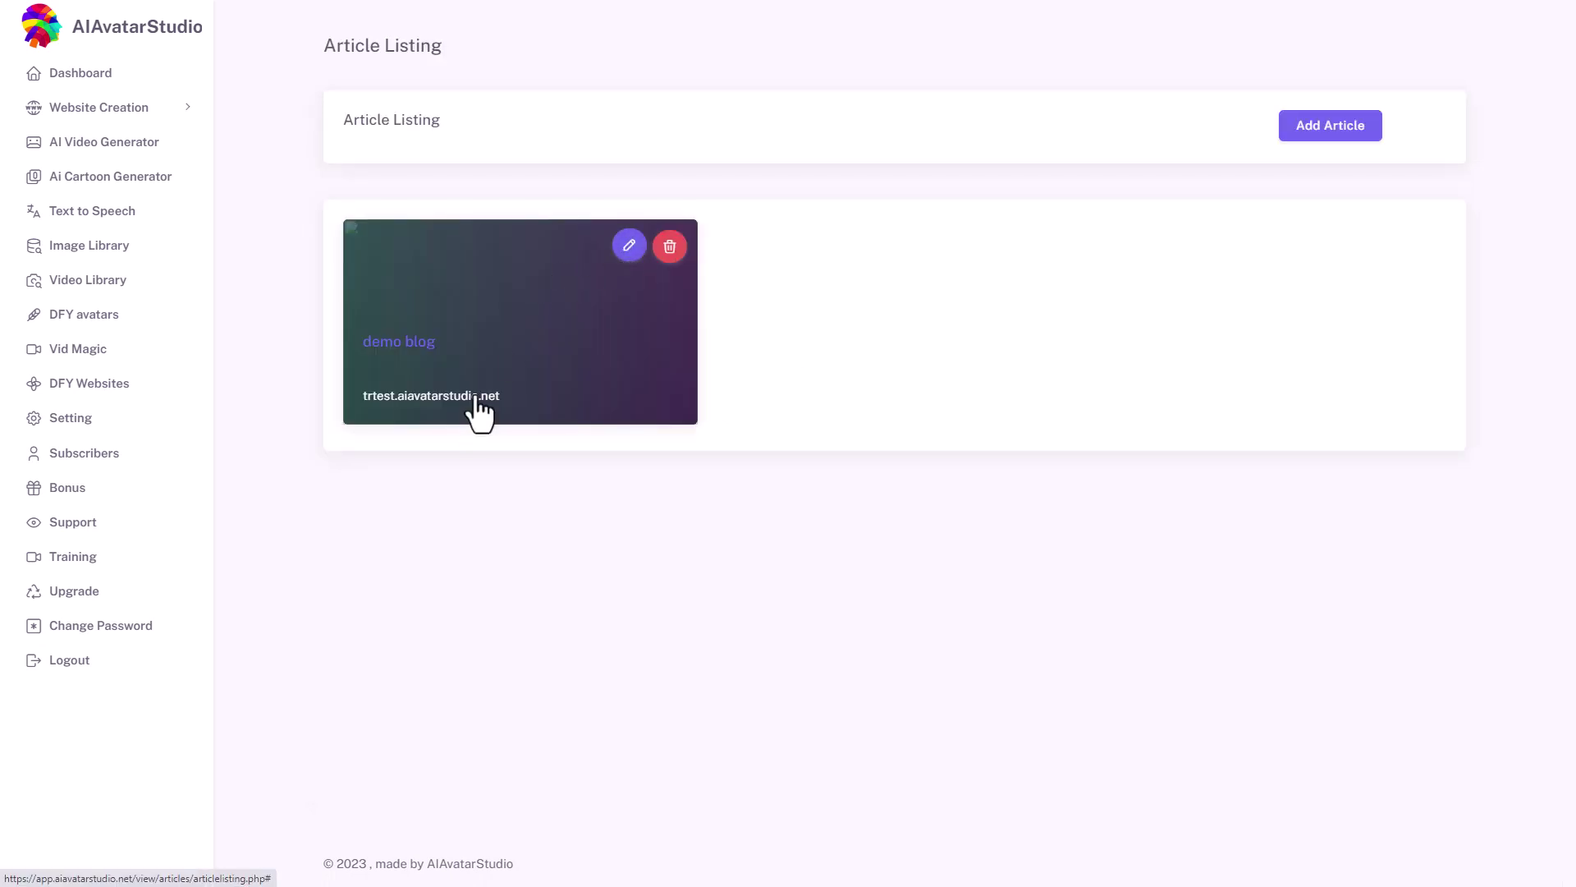
# Open trtest.aiavatarstudio.net from the article card and scroll through its home page.
pyautogui.click(475, 397)
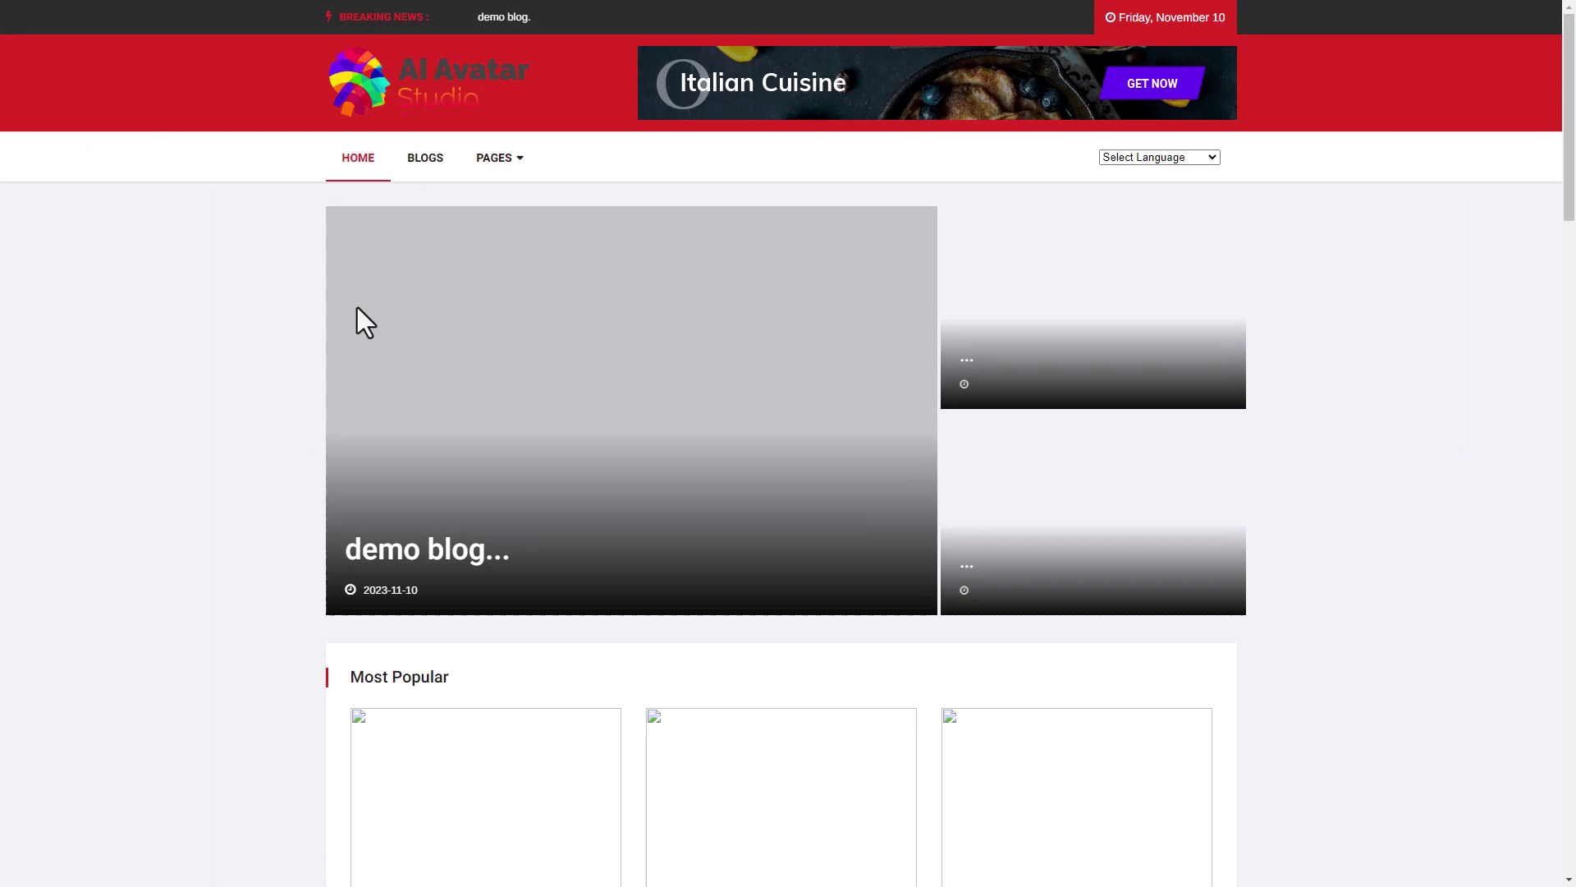
pyautogui.scroll(-20, 567, 509)
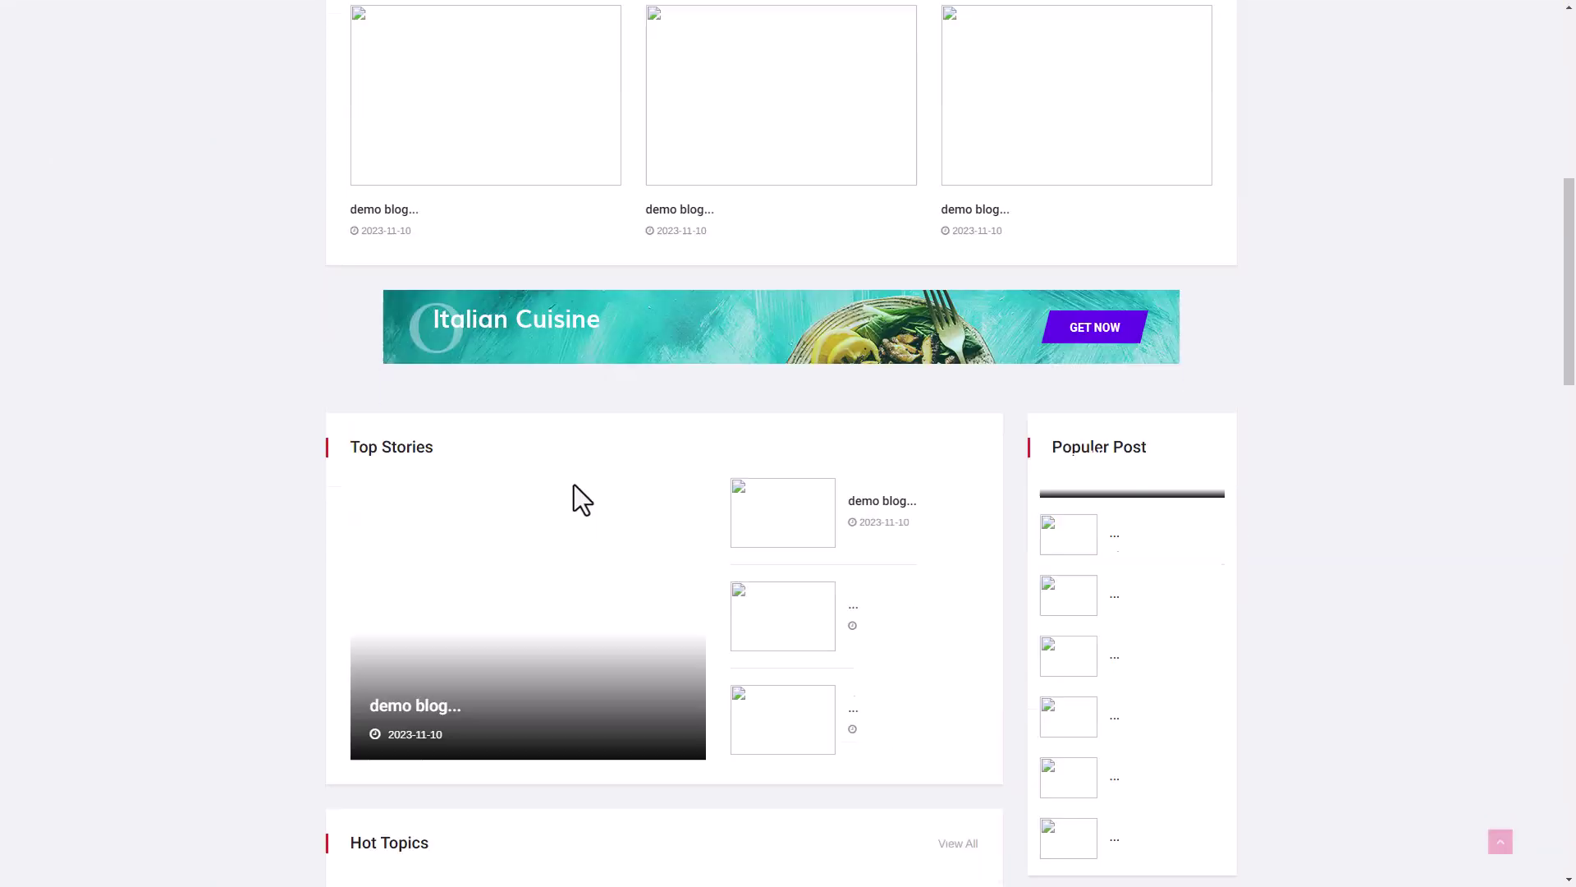
pyautogui.scroll(-15, 563, 516)
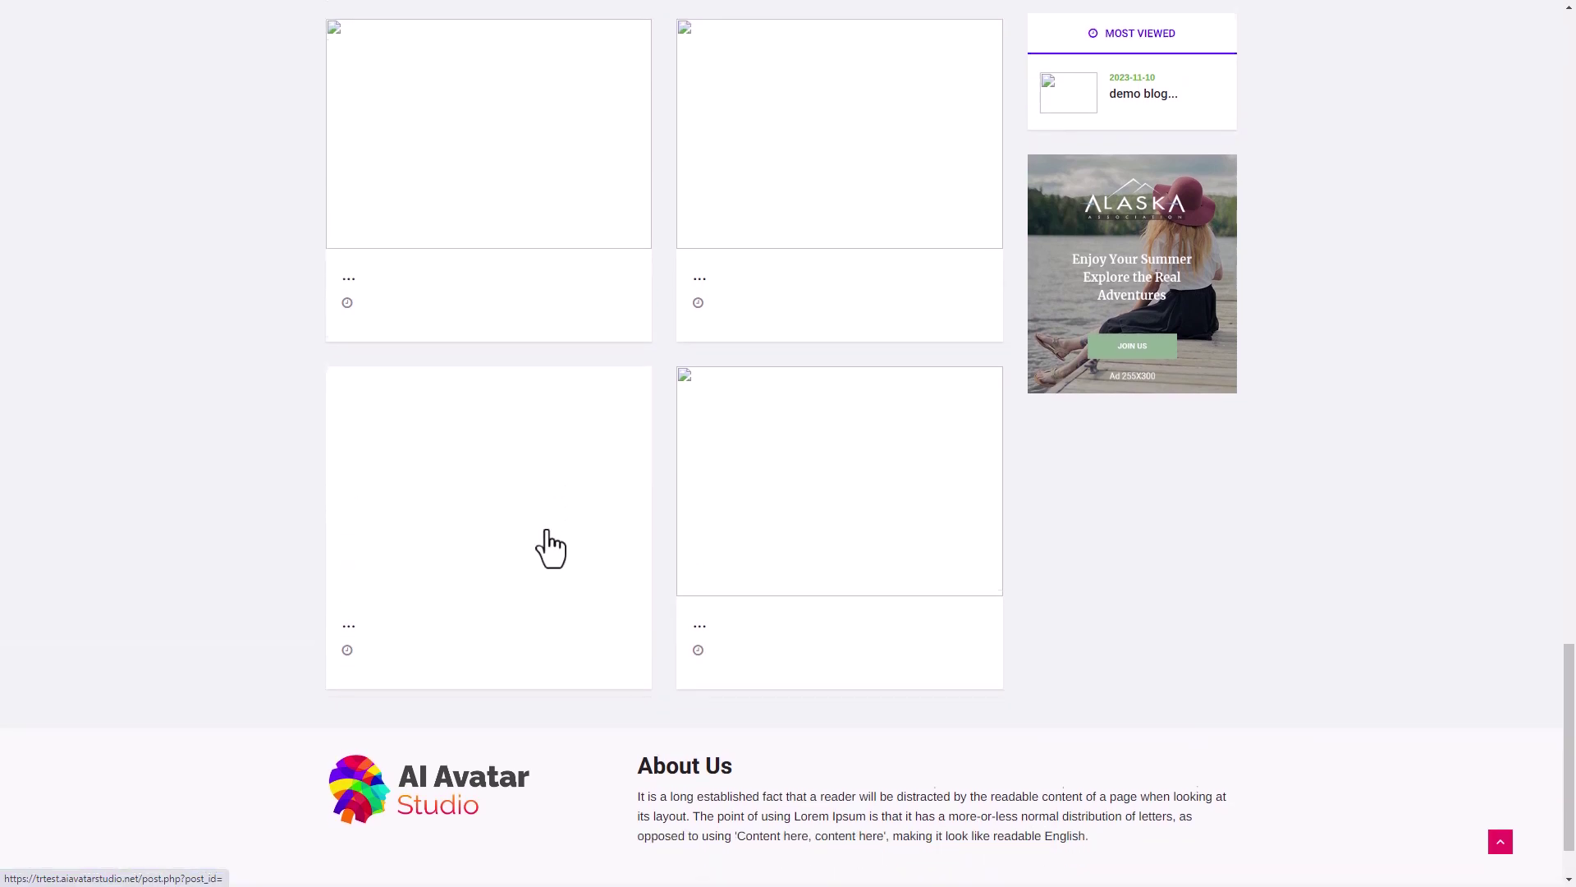
pyautogui.scroll(-2, 550, 545)
pyautogui.scroll(20, 726, 638)
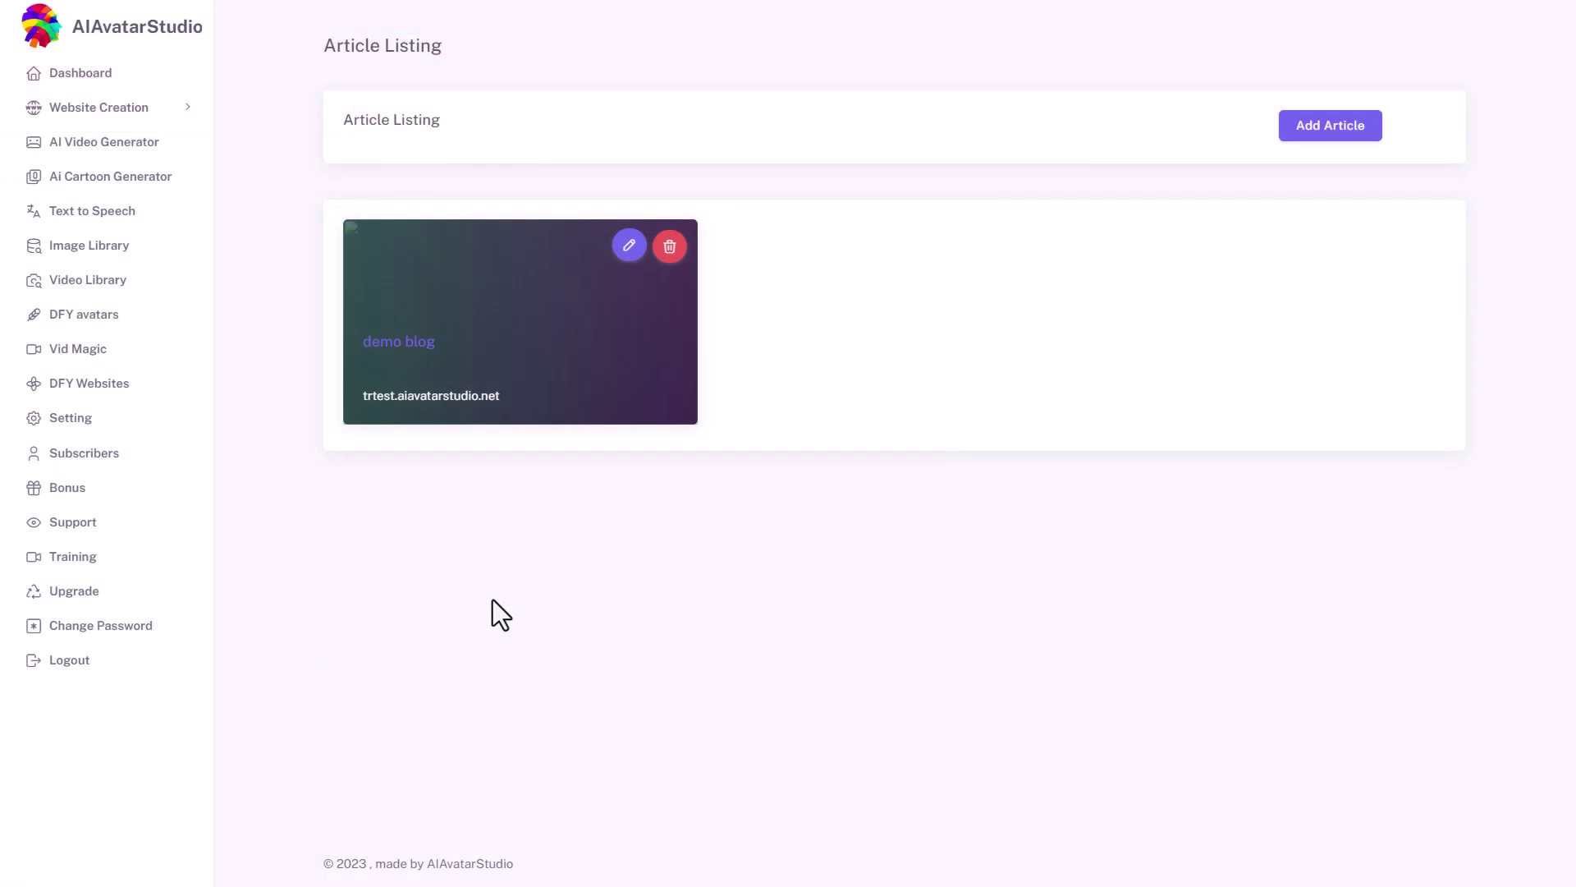
# Generate a Pixar-style cartoon from the 3.jpg portrait in the Ai Cartoon Generator.
pyautogui.click(129, 178)
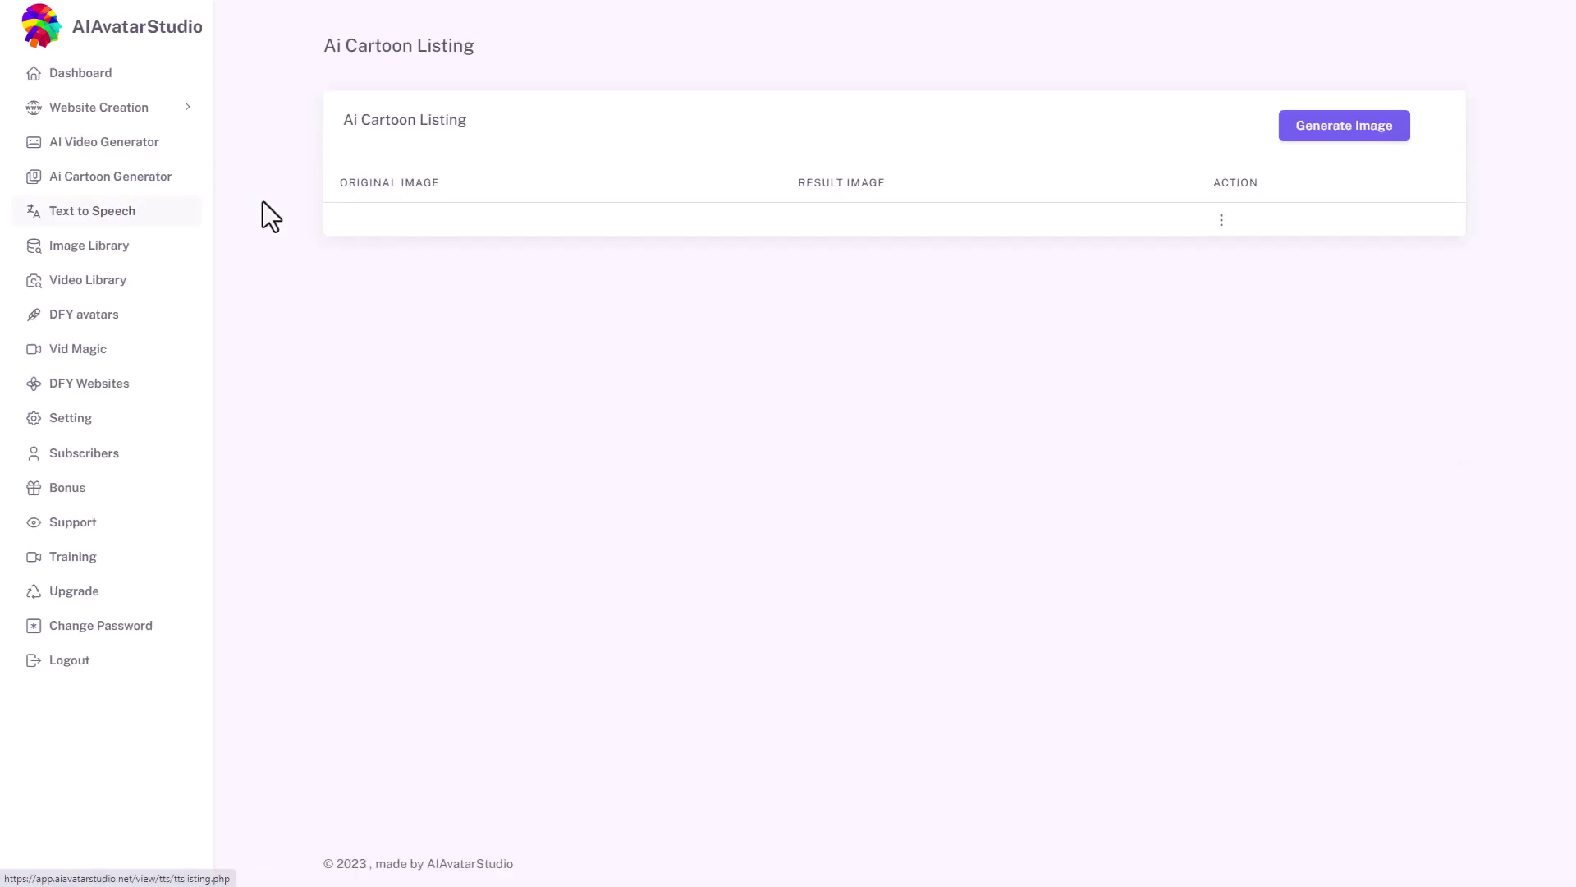
pyautogui.click(1323, 140)
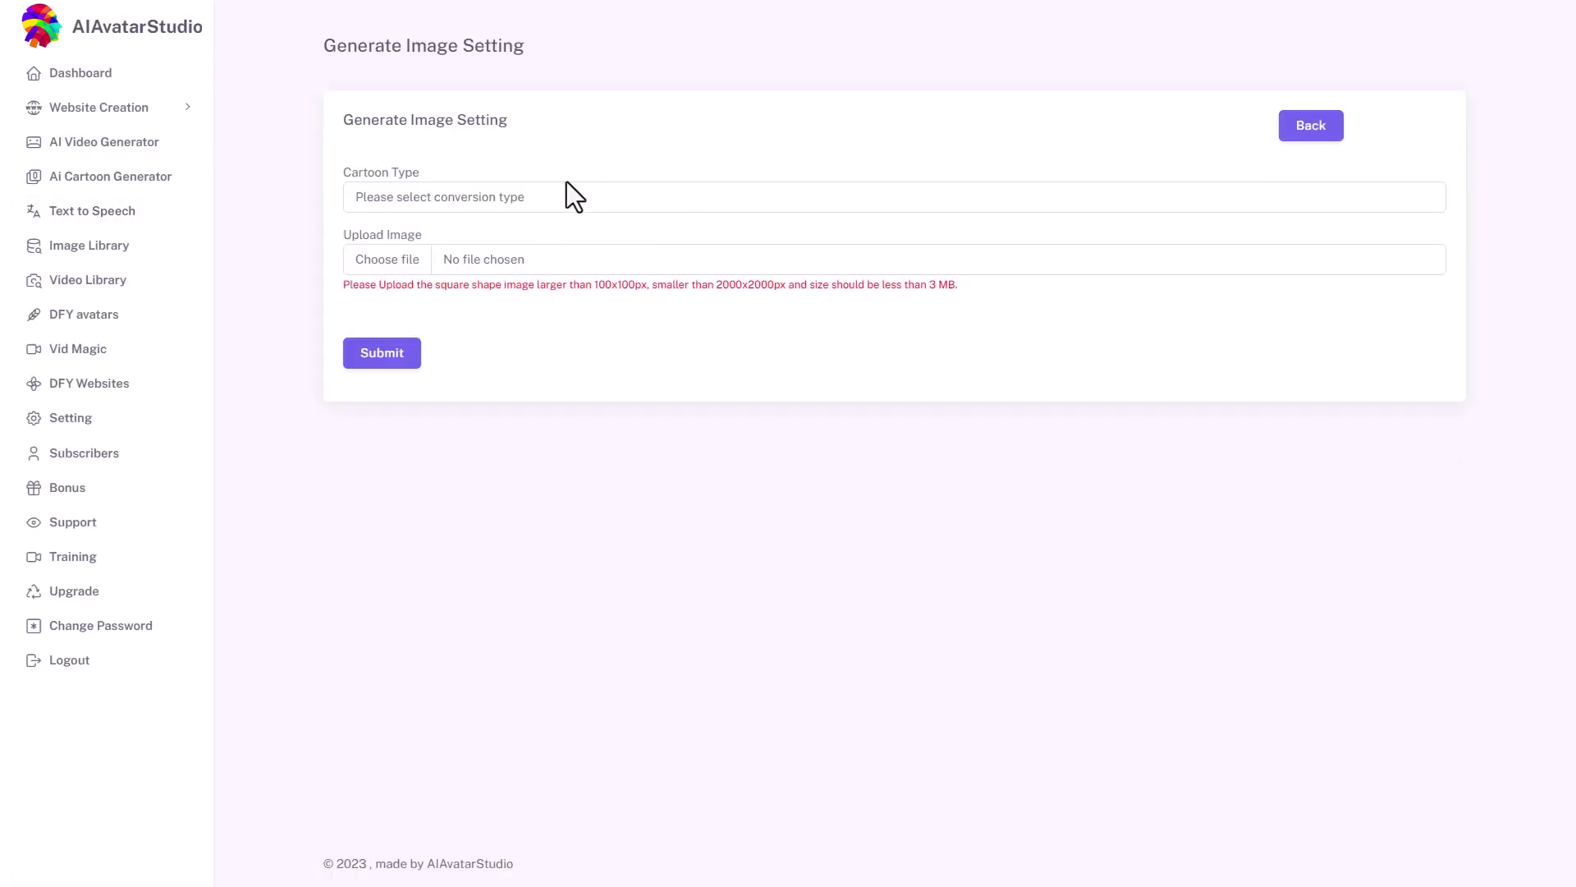
pyautogui.click(531, 199)
pyautogui.click(518, 238)
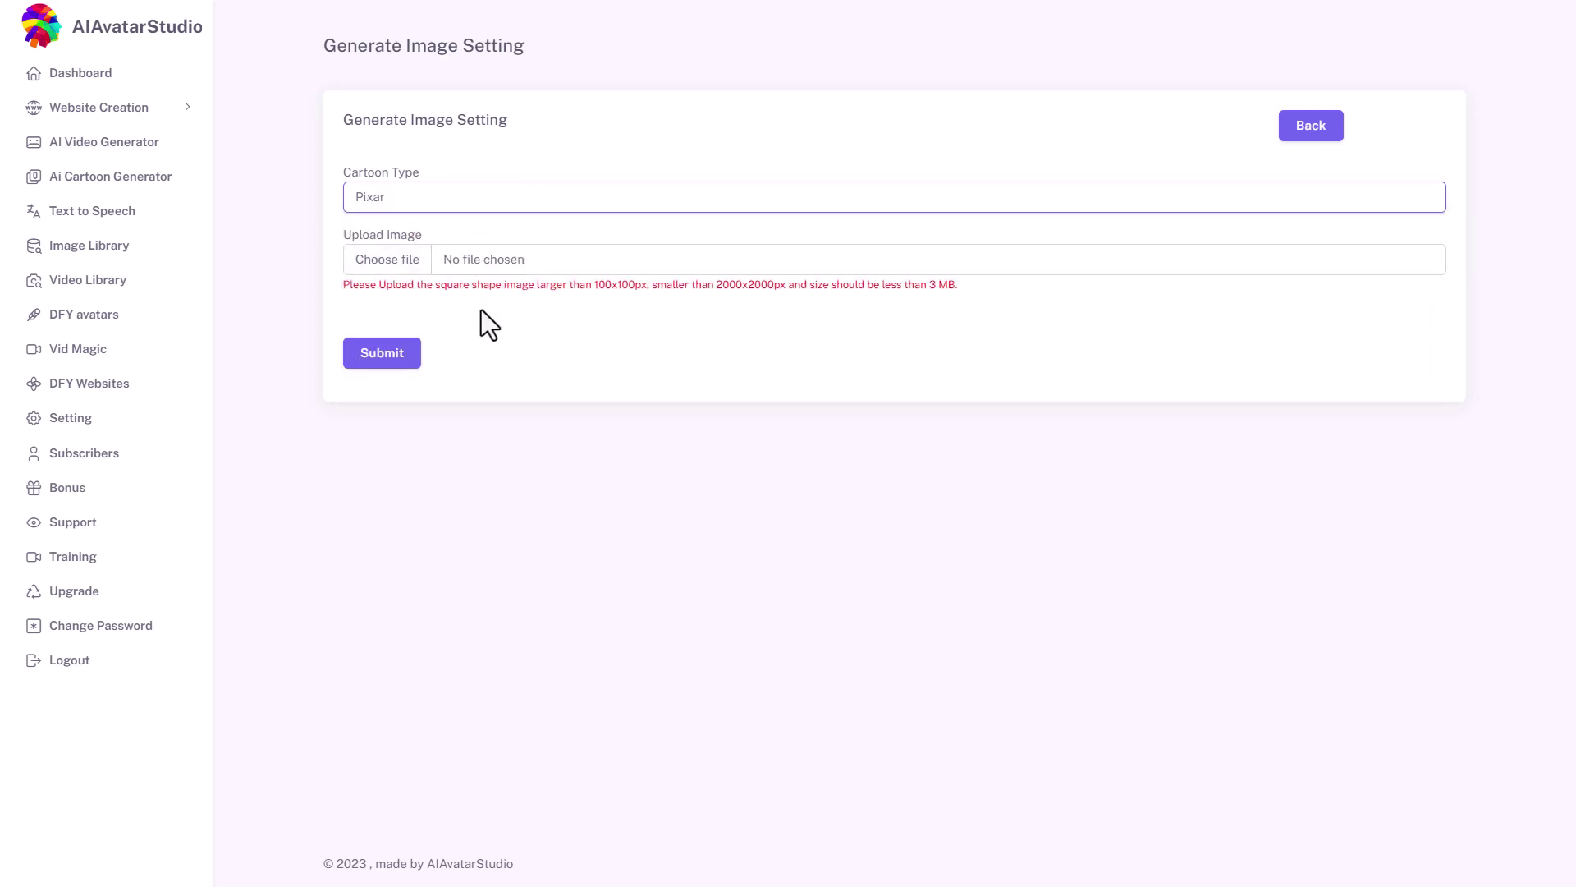
pyautogui.click(411, 261)
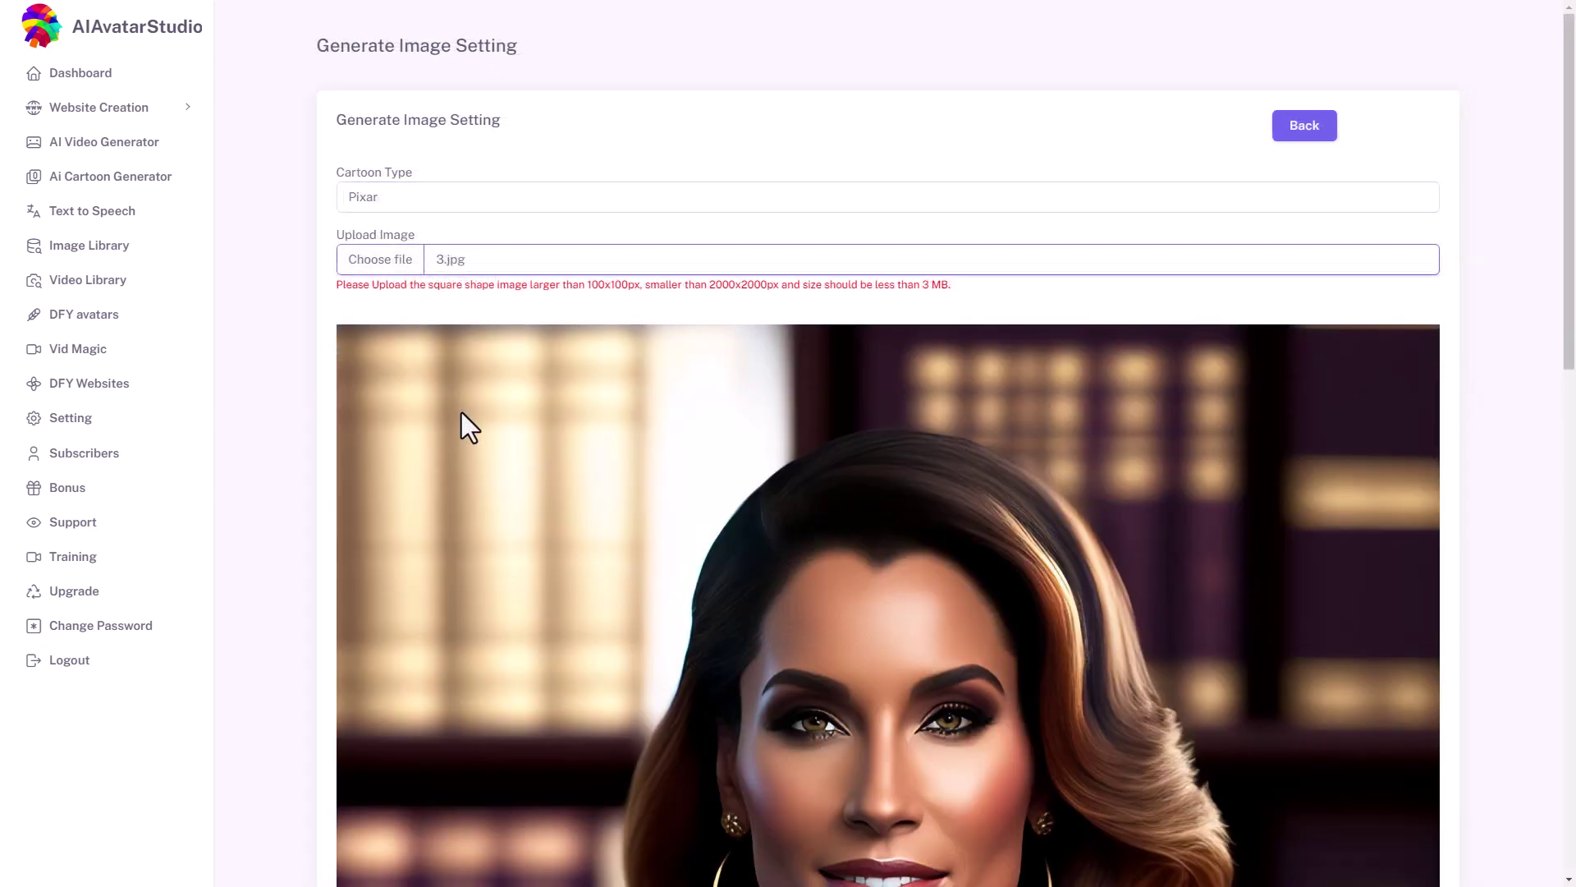
pyautogui.scroll(-8, 585, 368)
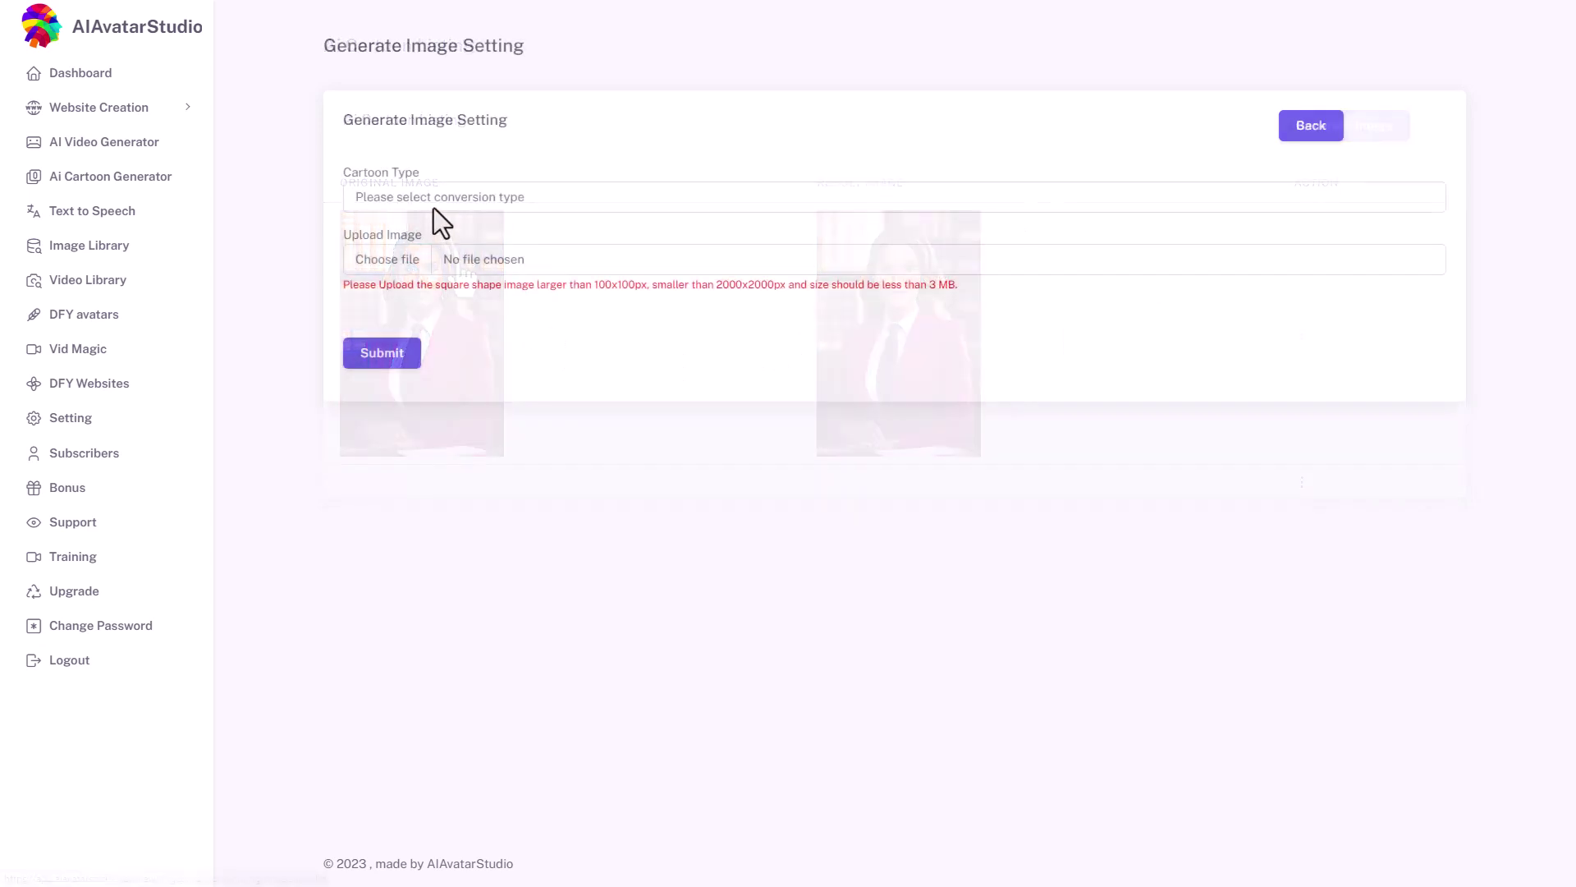
# Start another cartoon image and choose the Anime cartoon style.
pyautogui.click(435, 204)
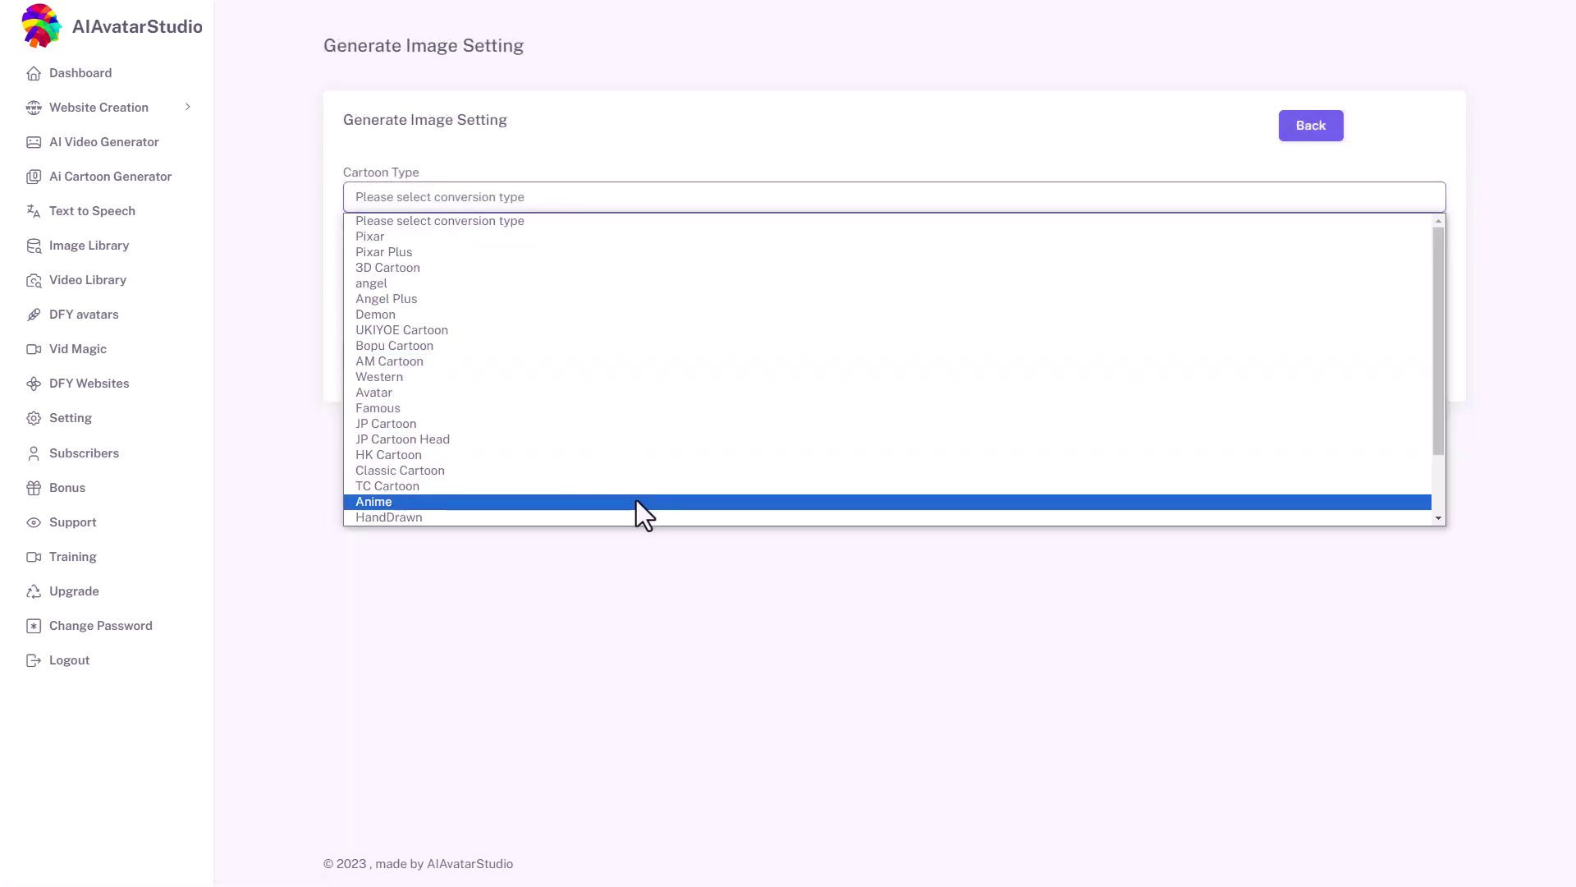
pyautogui.click(637, 500)
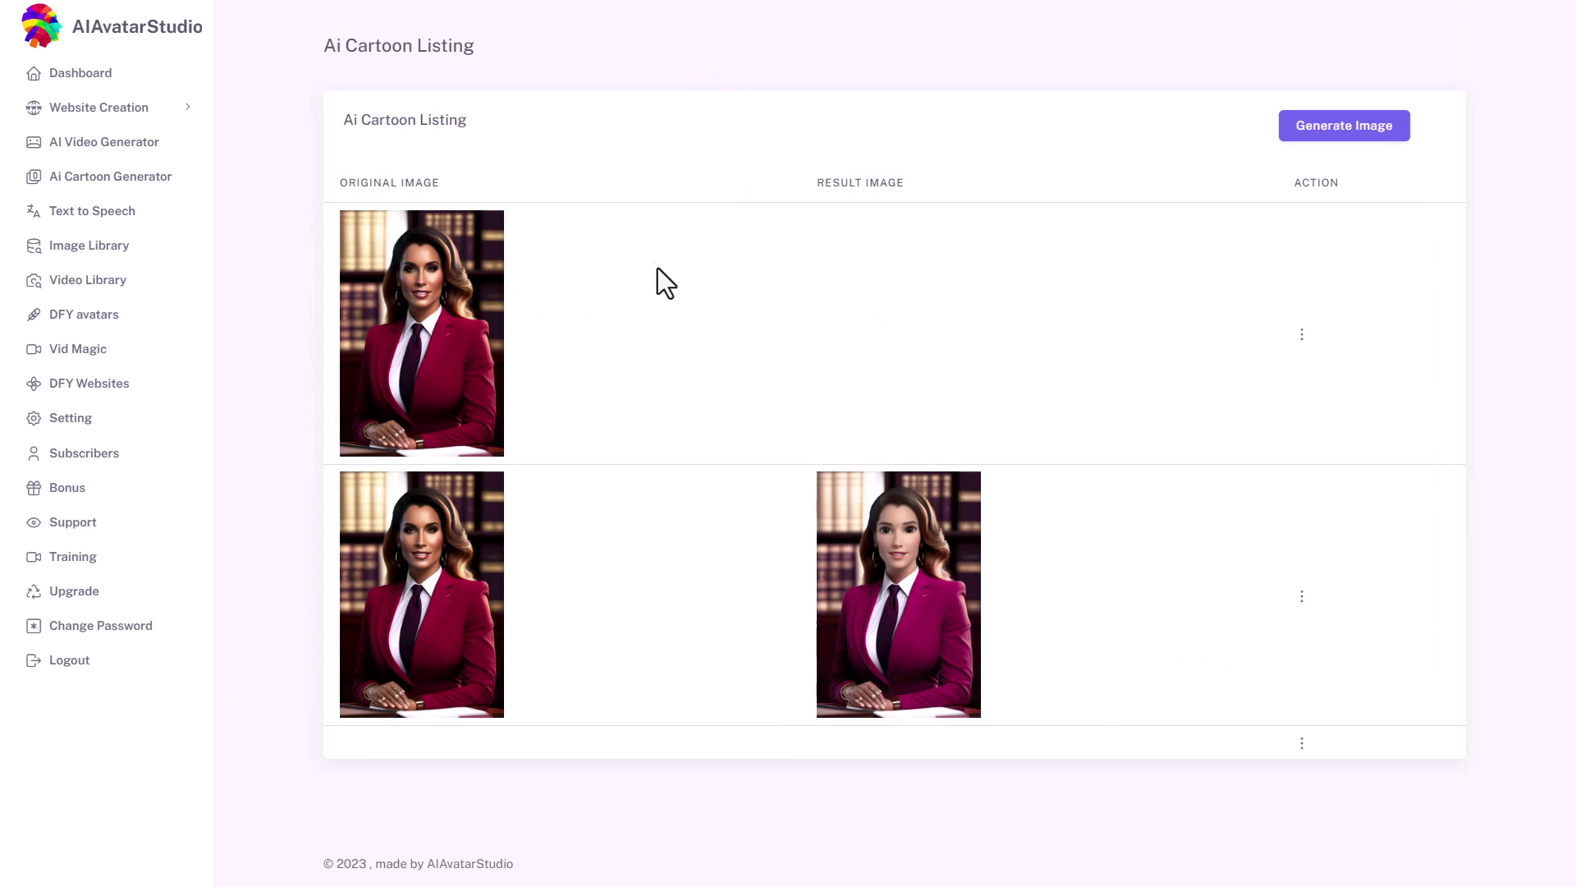
# Create a Human Voices text-to-speech entry reading 'hello i'm alex how are you'.
pyautogui.click(92, 215)
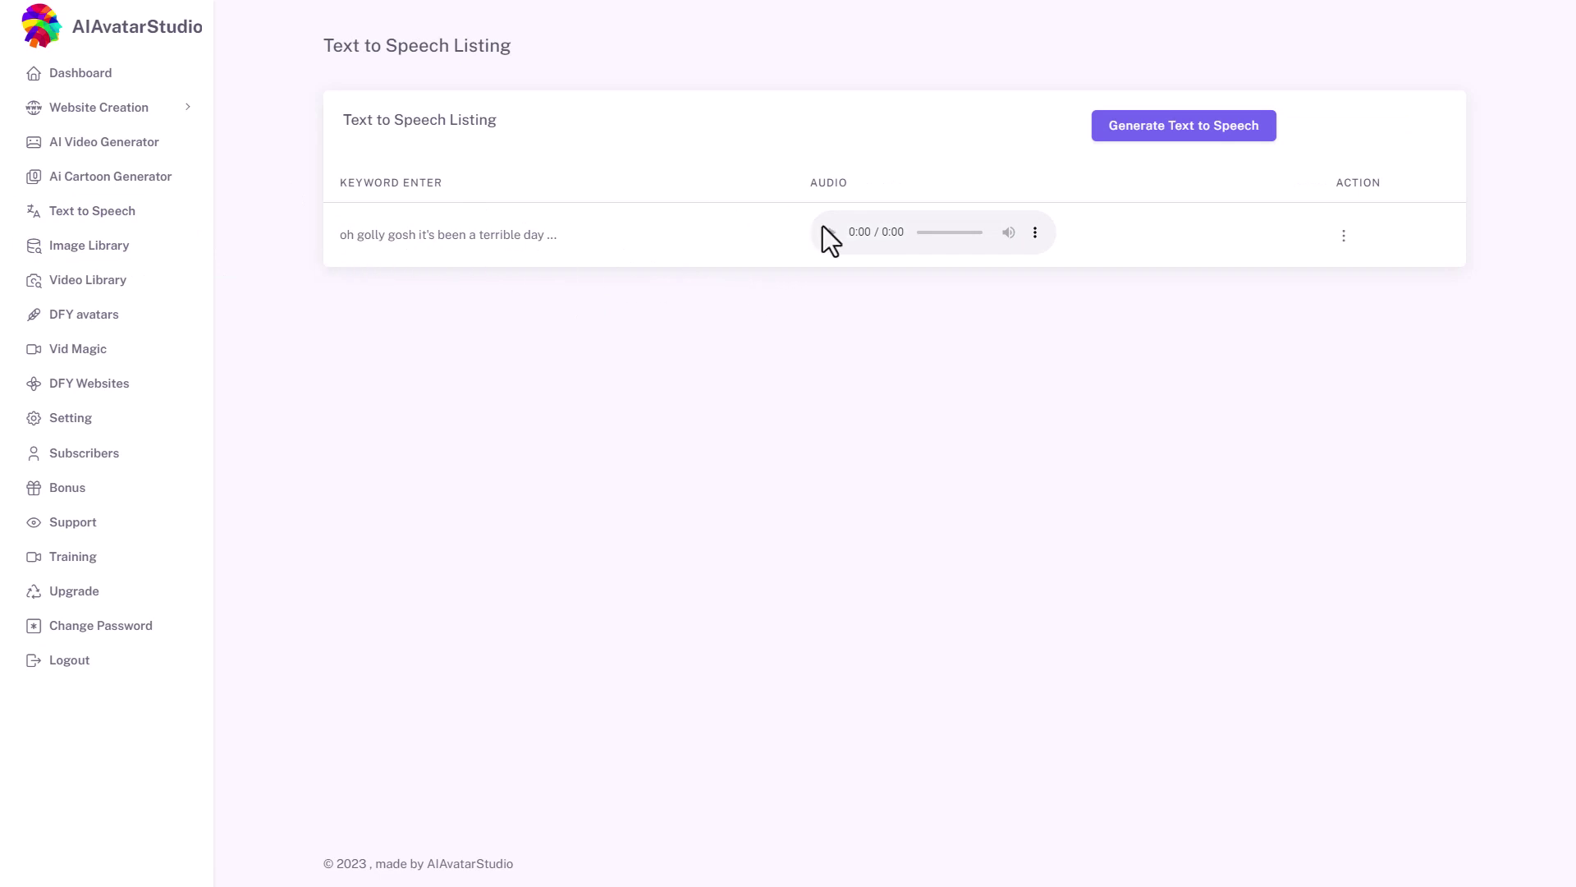
pyautogui.click(1179, 133)
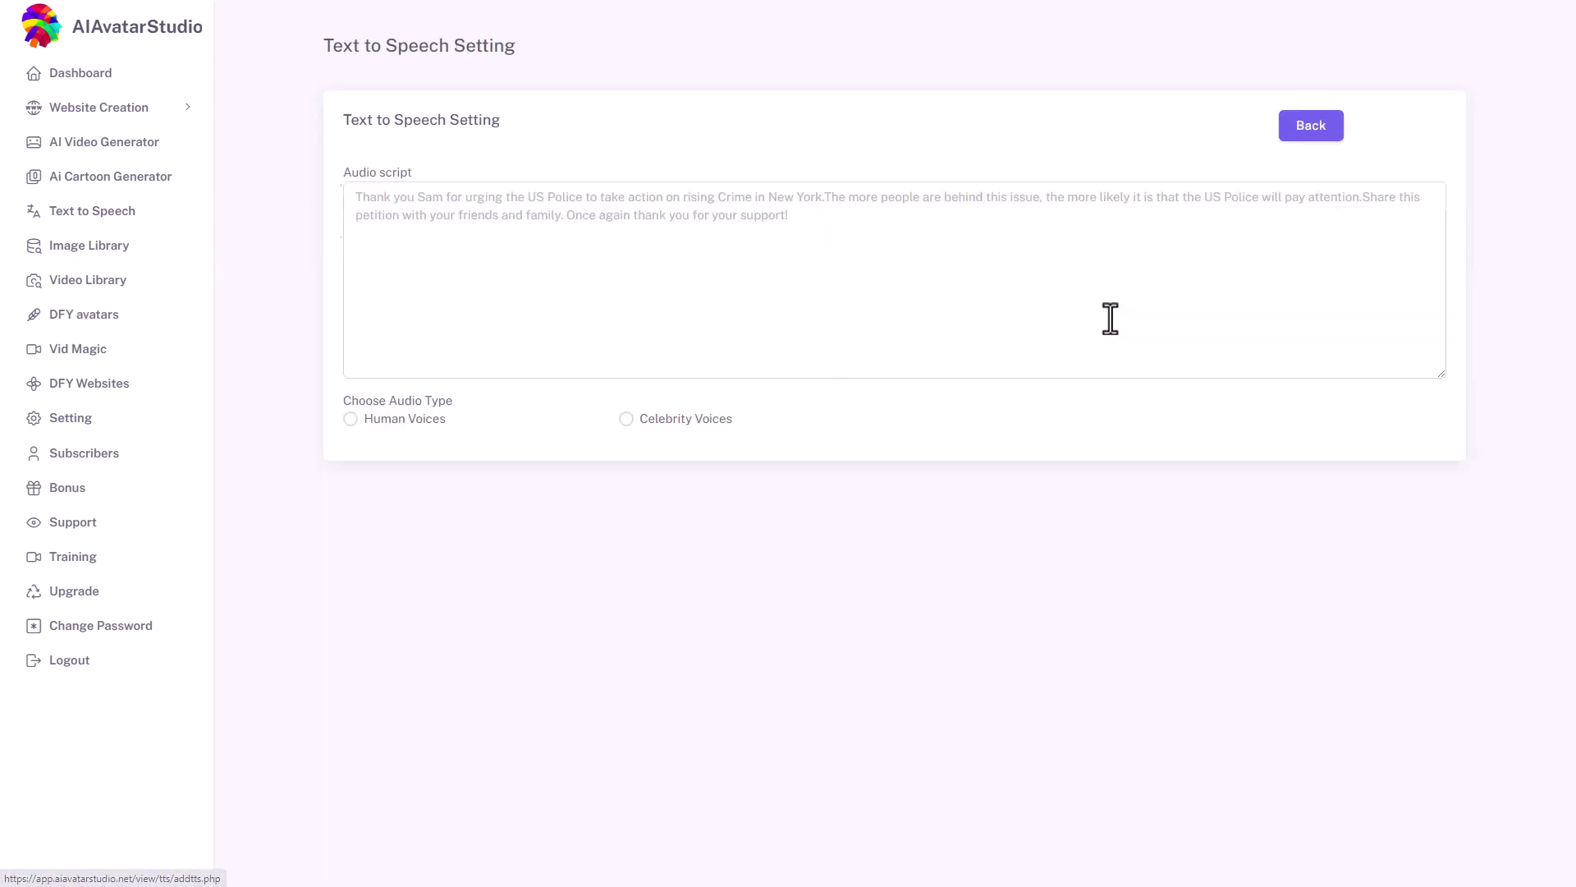
pyautogui.click(760, 269)
pyautogui.write("hello i'm alex how are you")
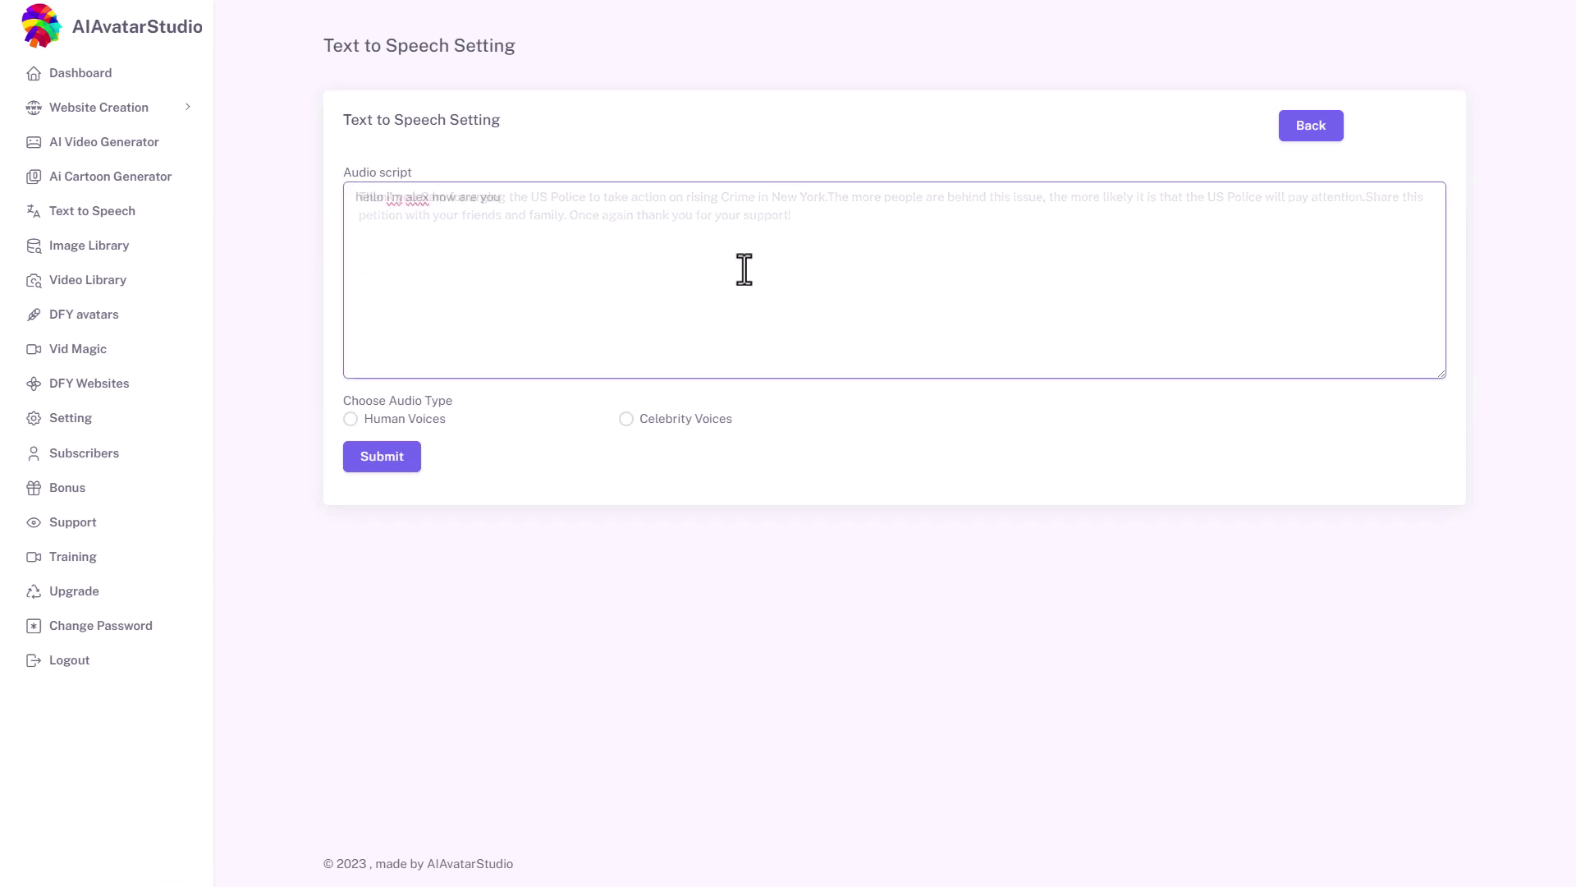
pyautogui.click(440, 428)
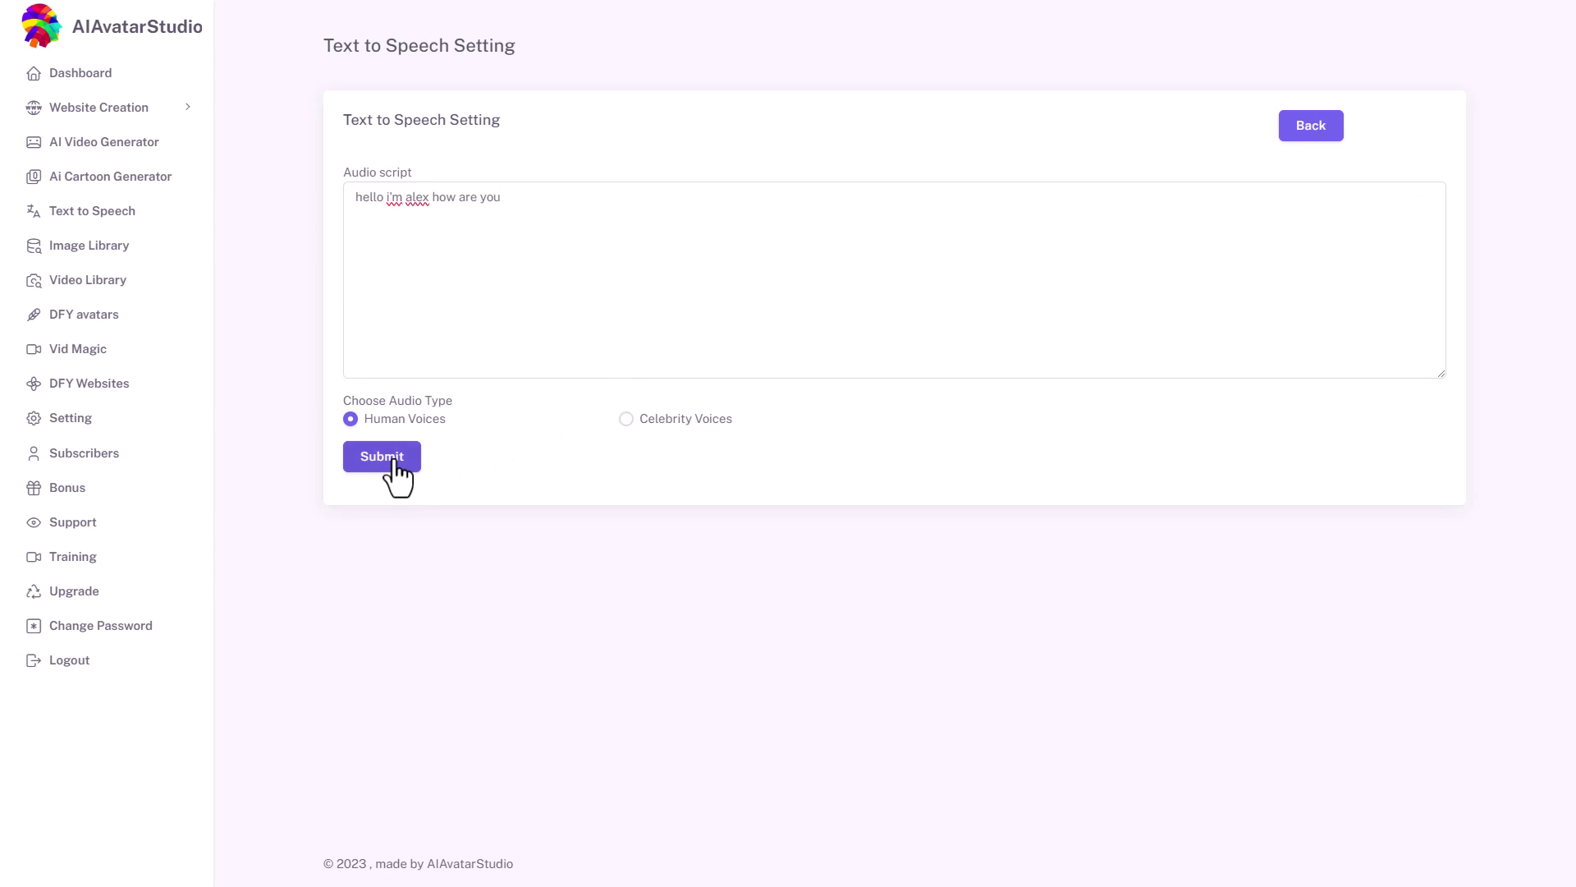
pyautogui.click(387, 456)
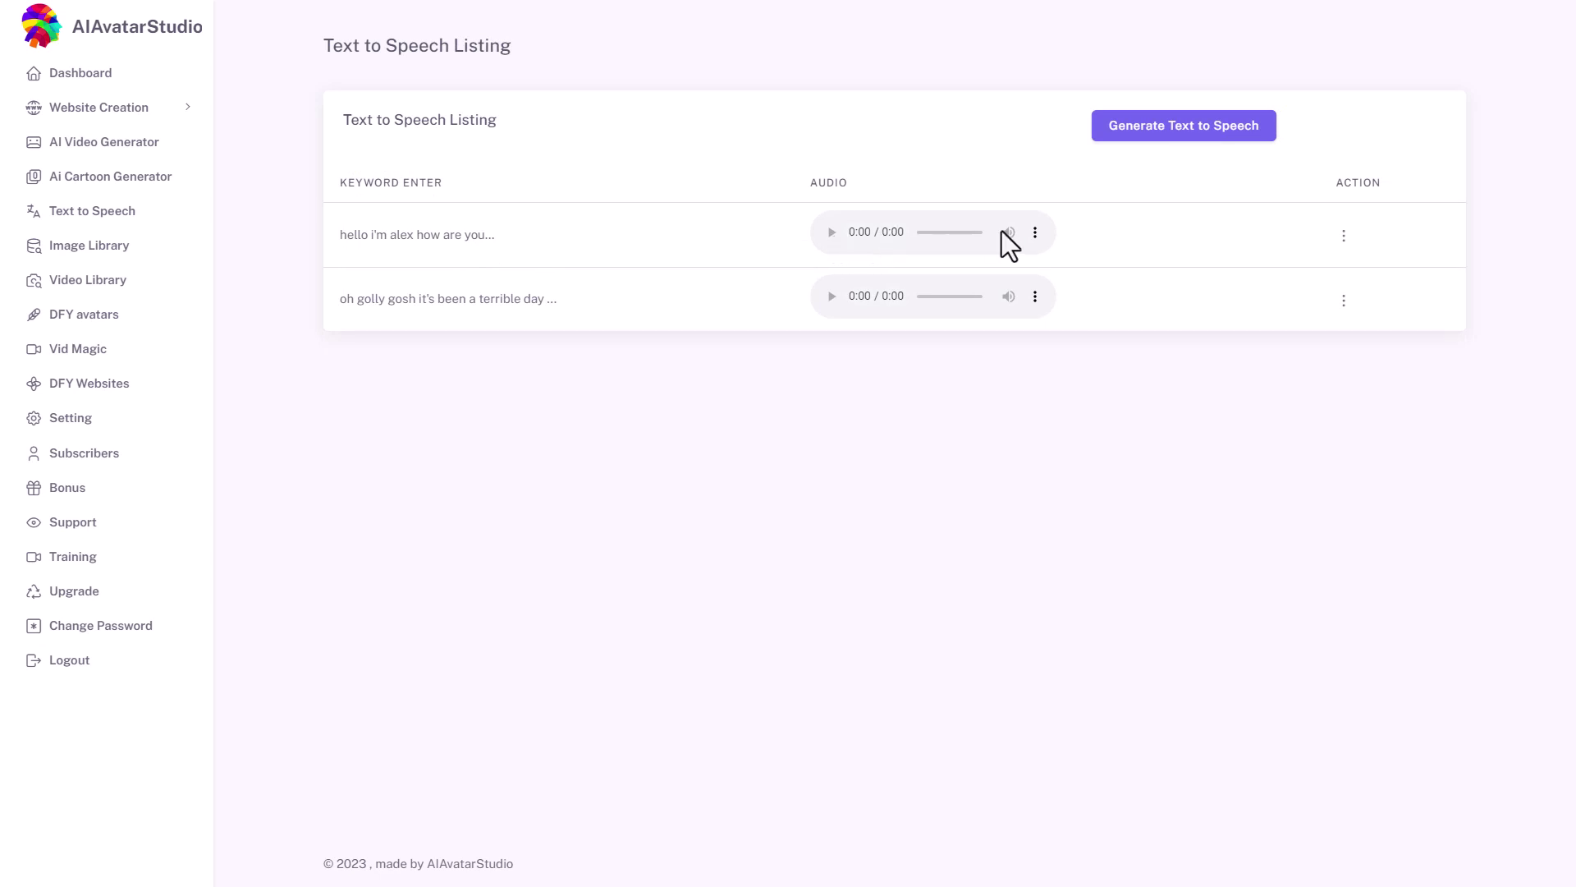
# Reopen the 'hello i'm alex' entry for editing and resave it unchanged.
pyautogui.click(1035, 232)
pyautogui.click(1344, 236)
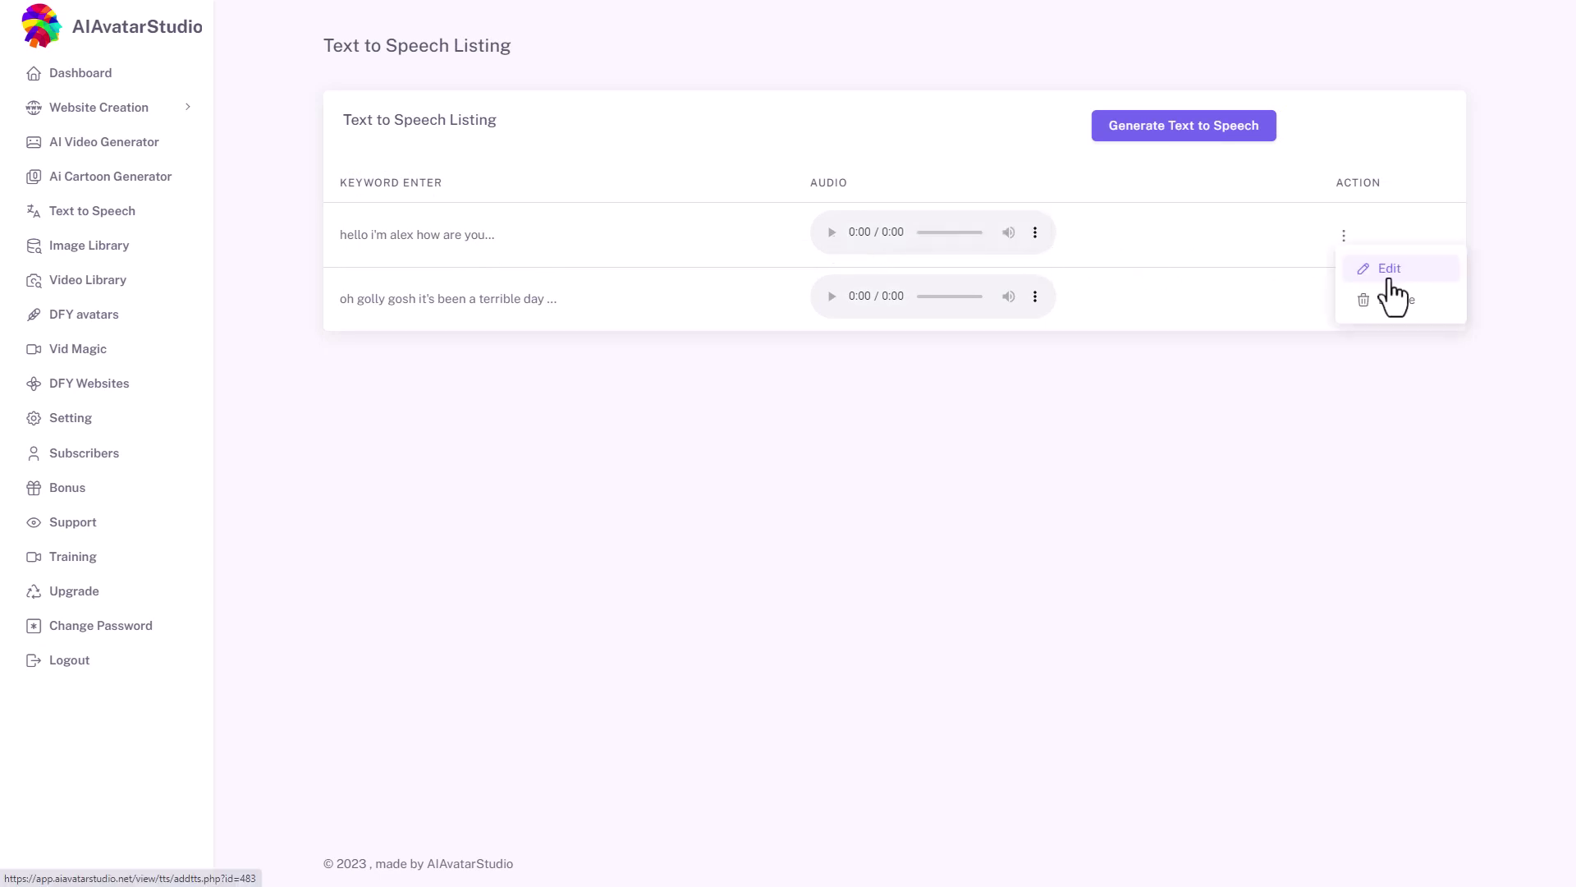
pyautogui.click(1391, 277)
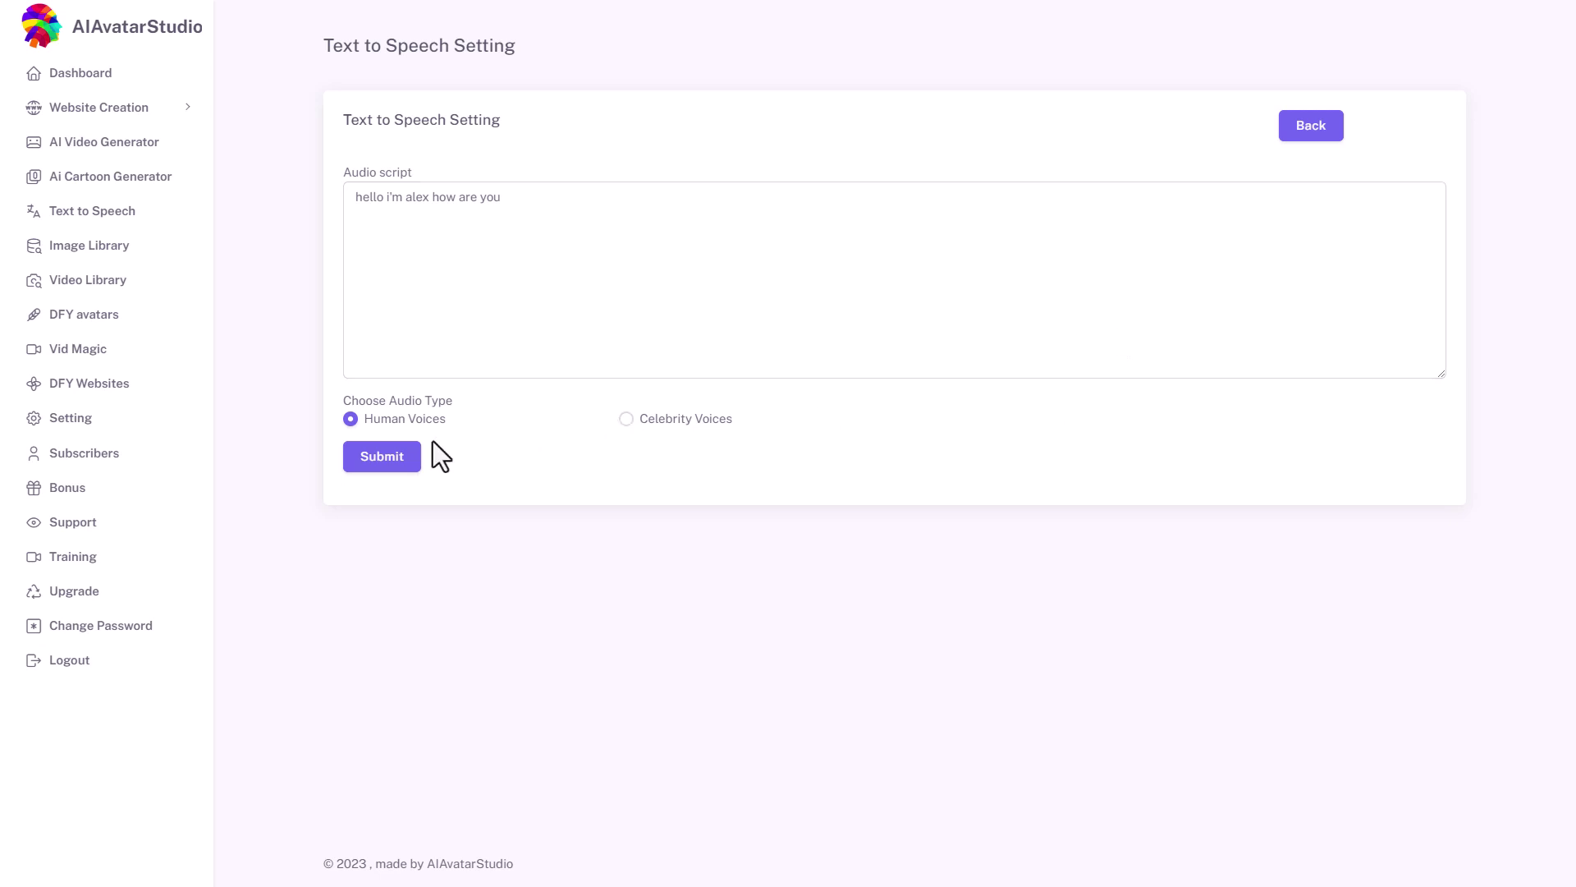
pyautogui.click(415, 454)
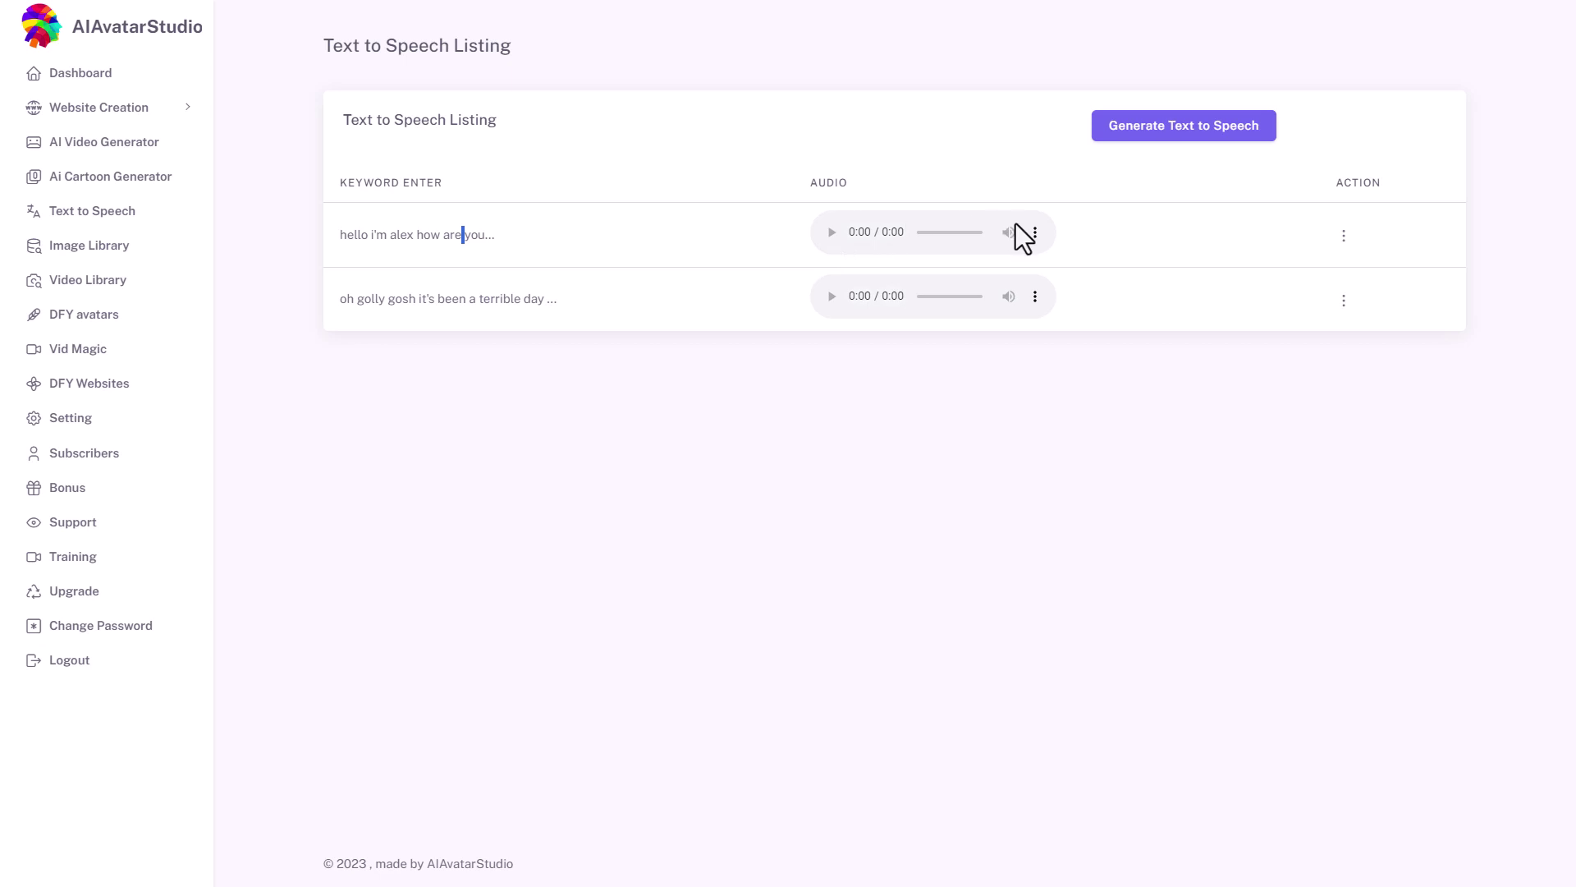
pyautogui.click(1036, 234)
pyautogui.click(1344, 236)
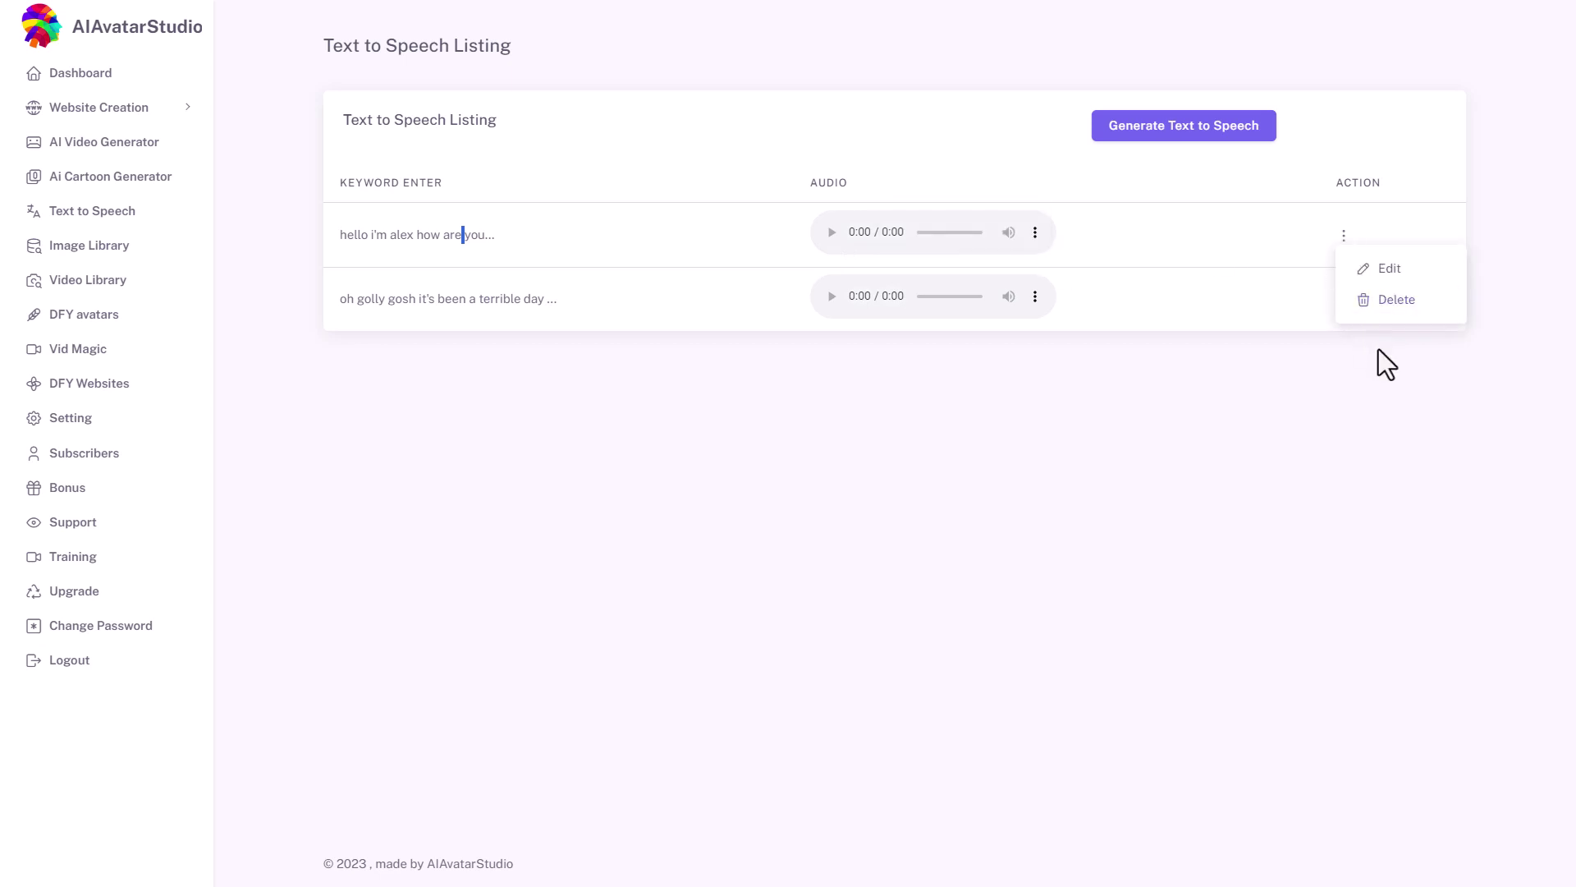
pyautogui.click(1218, 382)
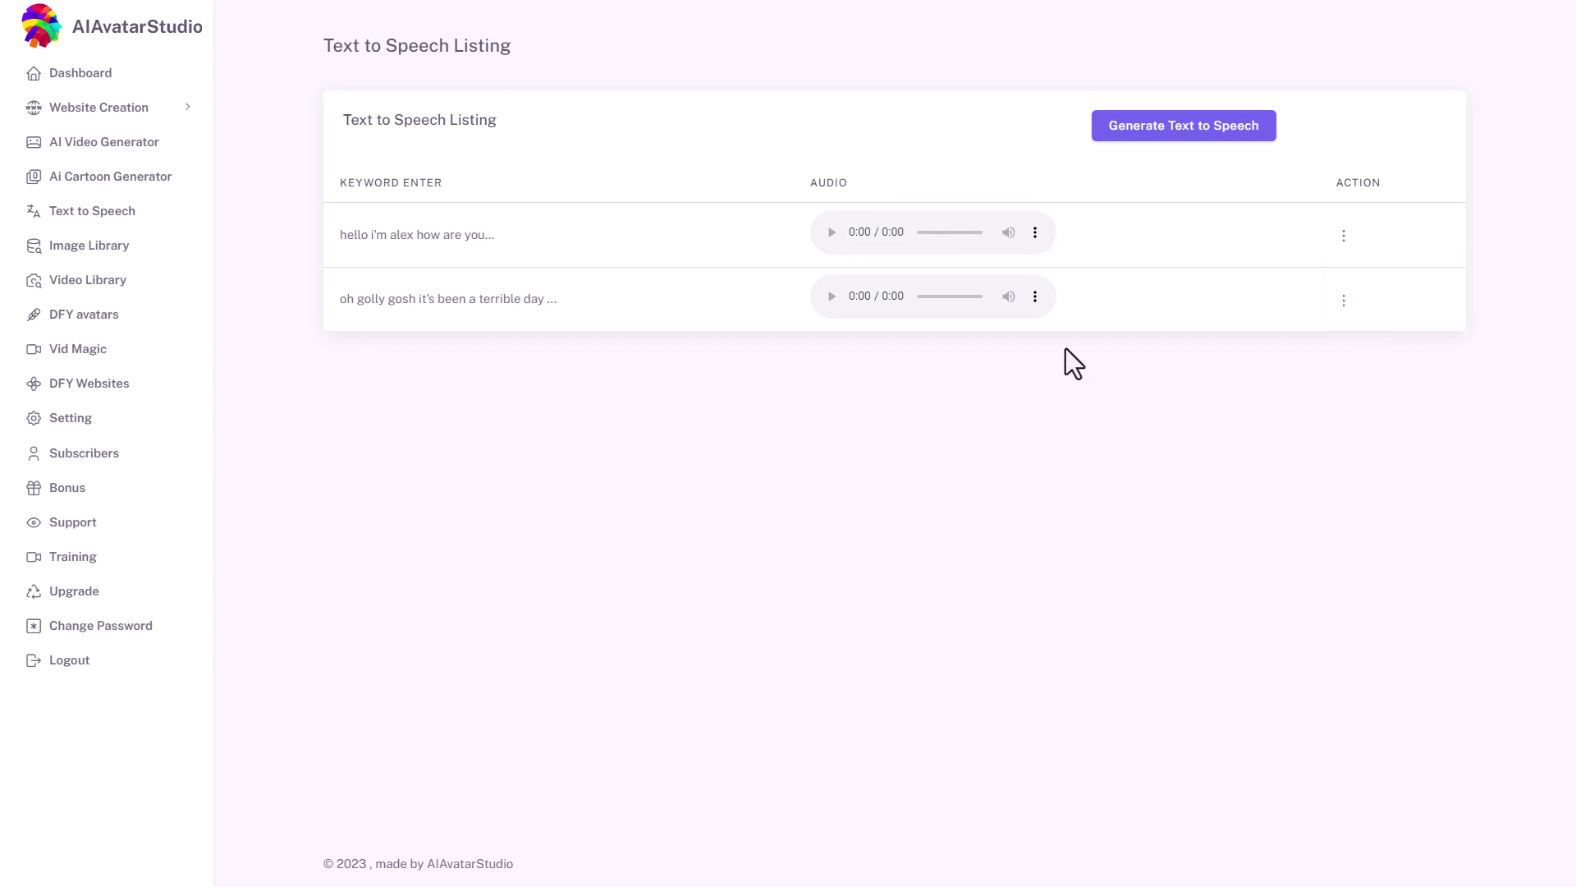
# Search the image library for 'alex' with image type All.
pyautogui.click(110, 251)
pyautogui.click(443, 197)
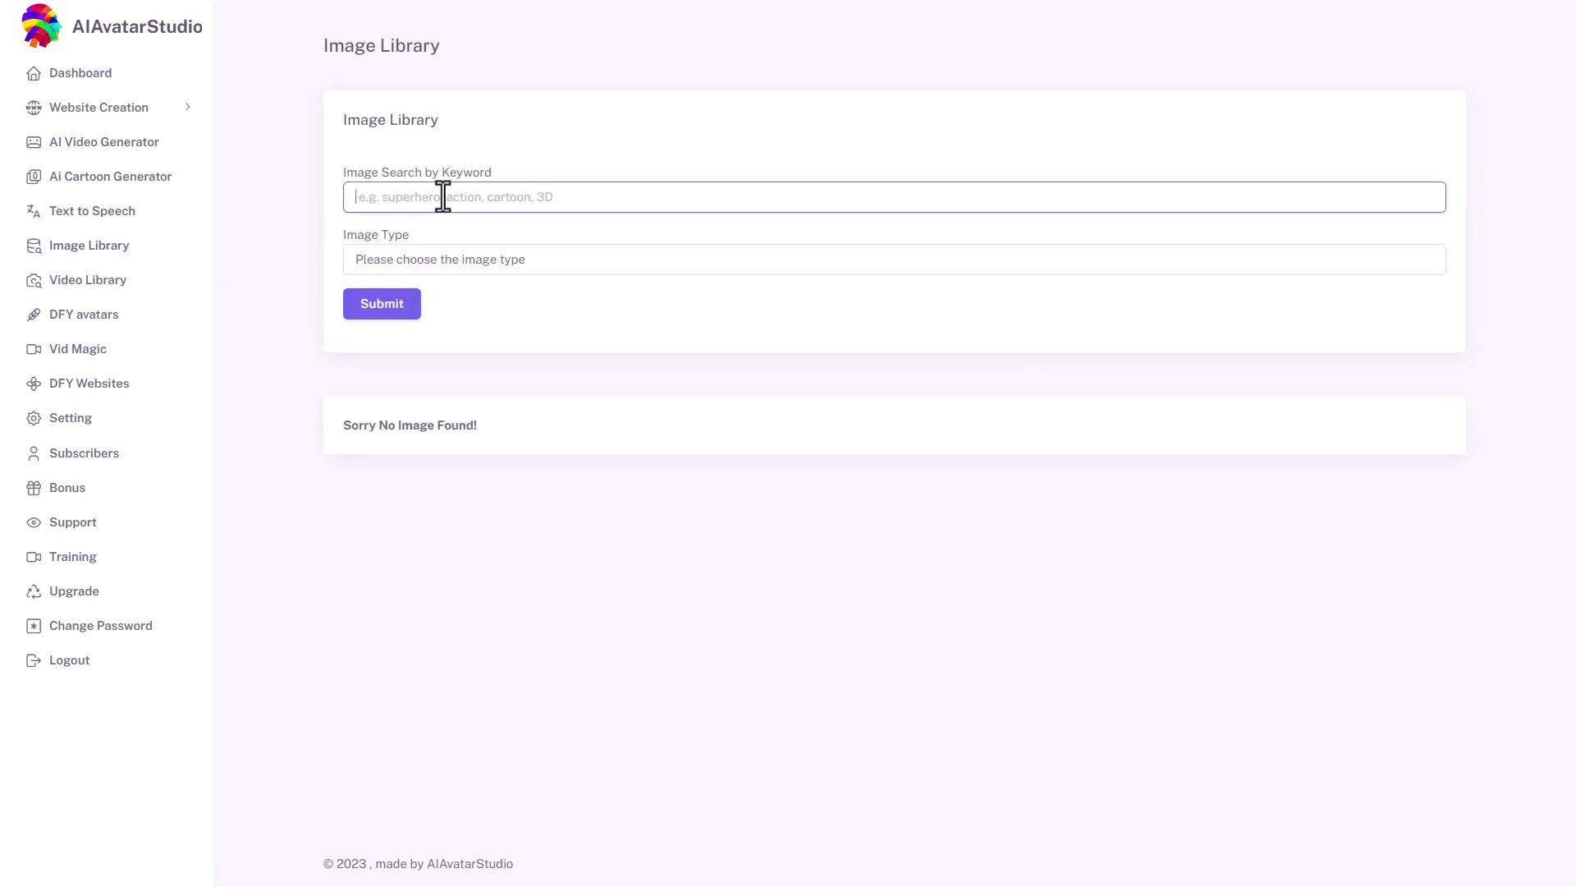
pyautogui.write('alex')
pyautogui.click(471, 267)
pyautogui.click(476, 300)
pyautogui.click(383, 311)
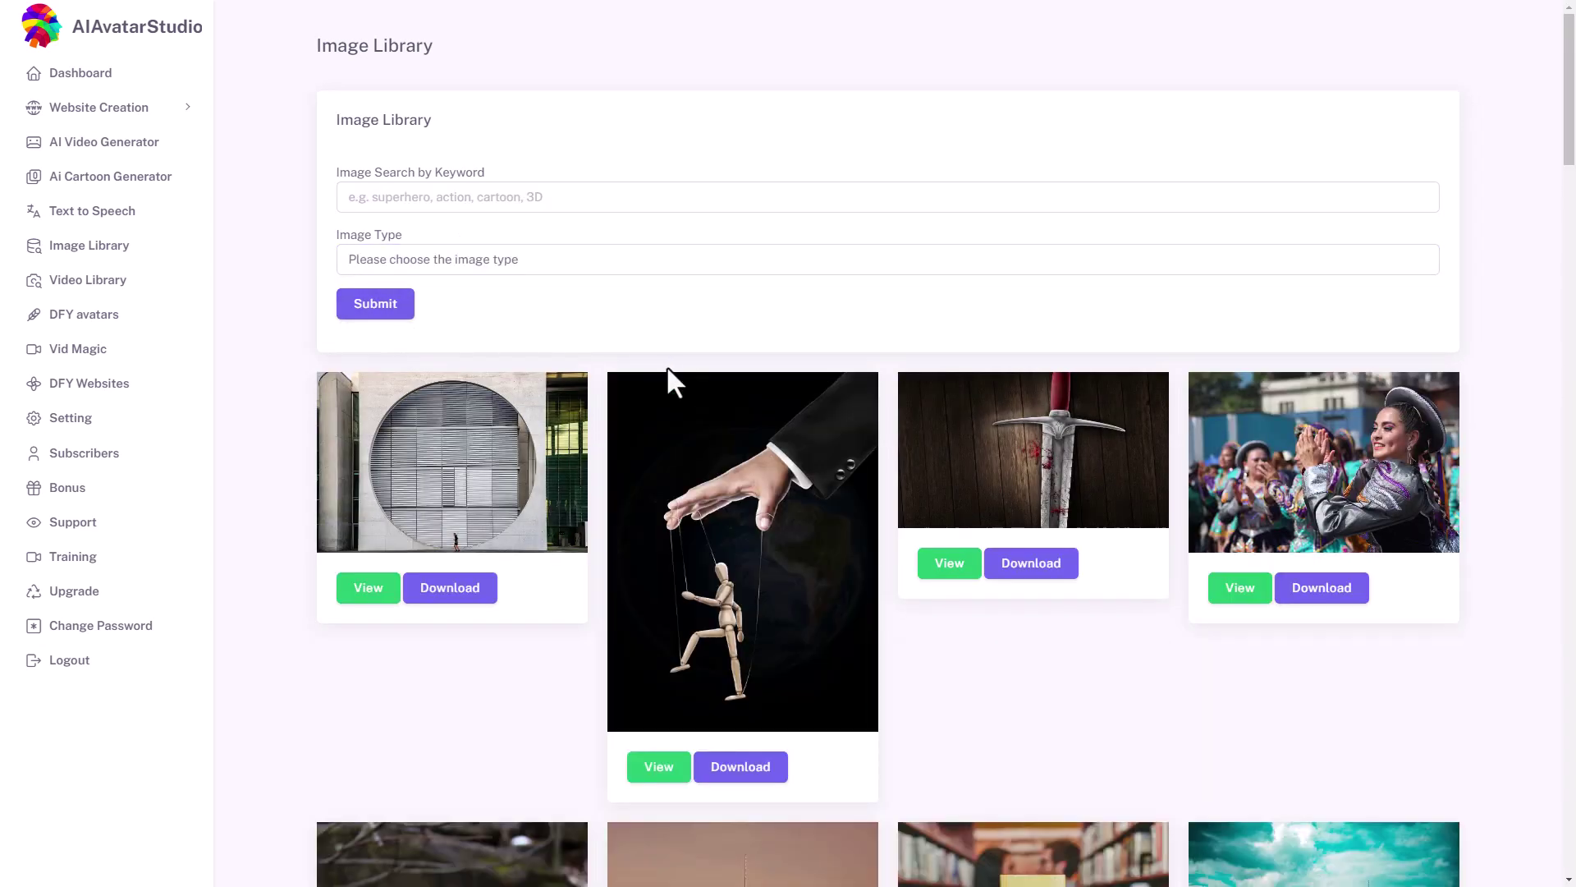
pyautogui.scroll(-3, 691, 426)
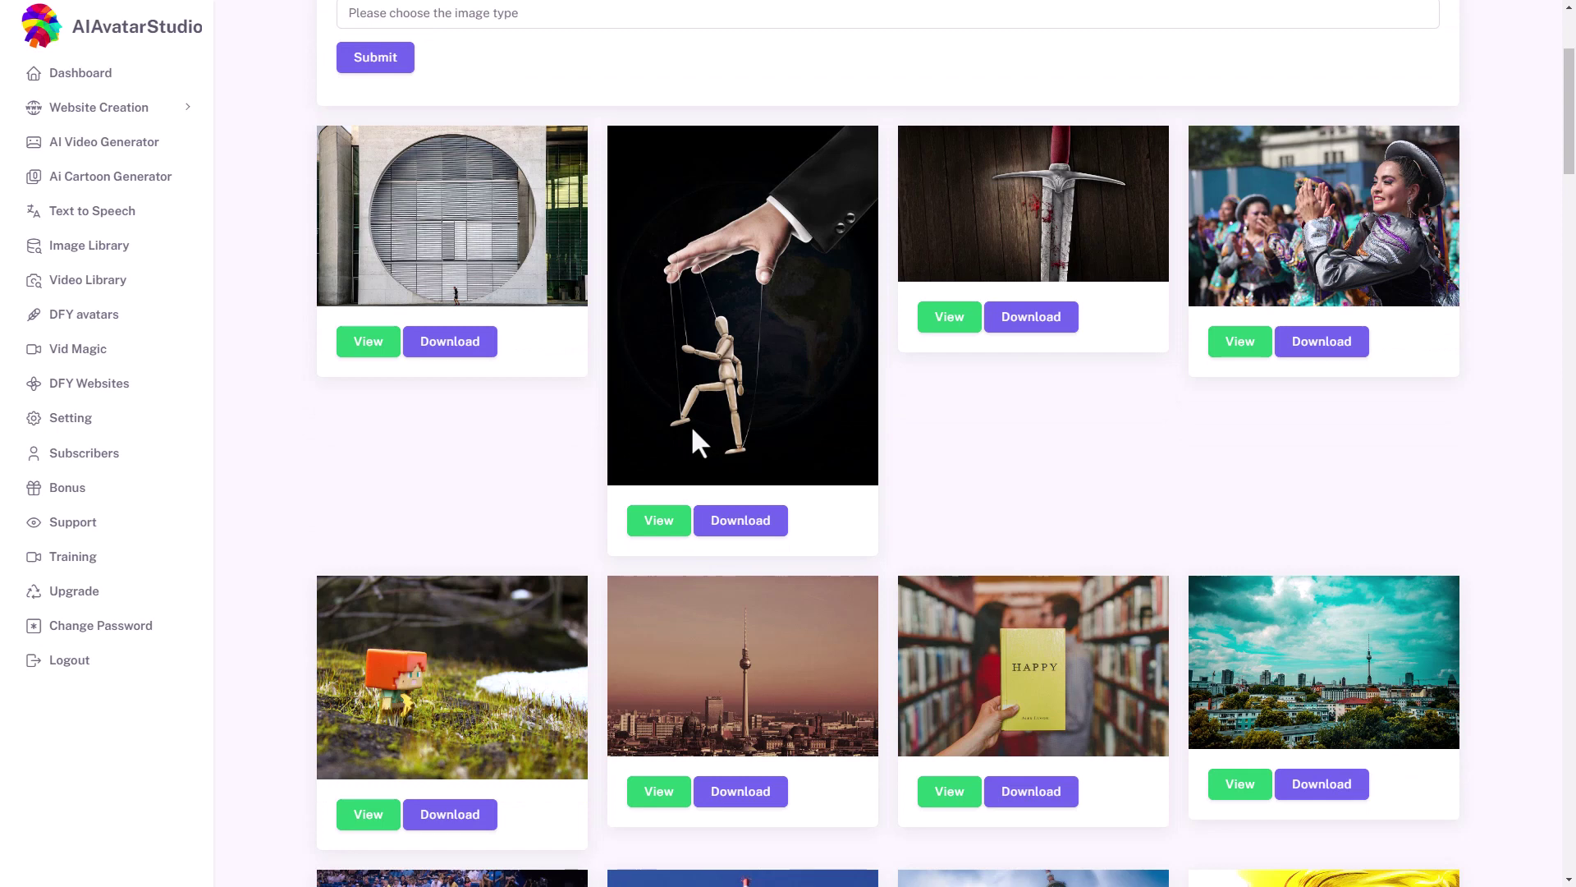
pyautogui.scroll(3, 691, 425)
# Search the video library for 'alex', then for 'building'.
pyautogui.click(82, 280)
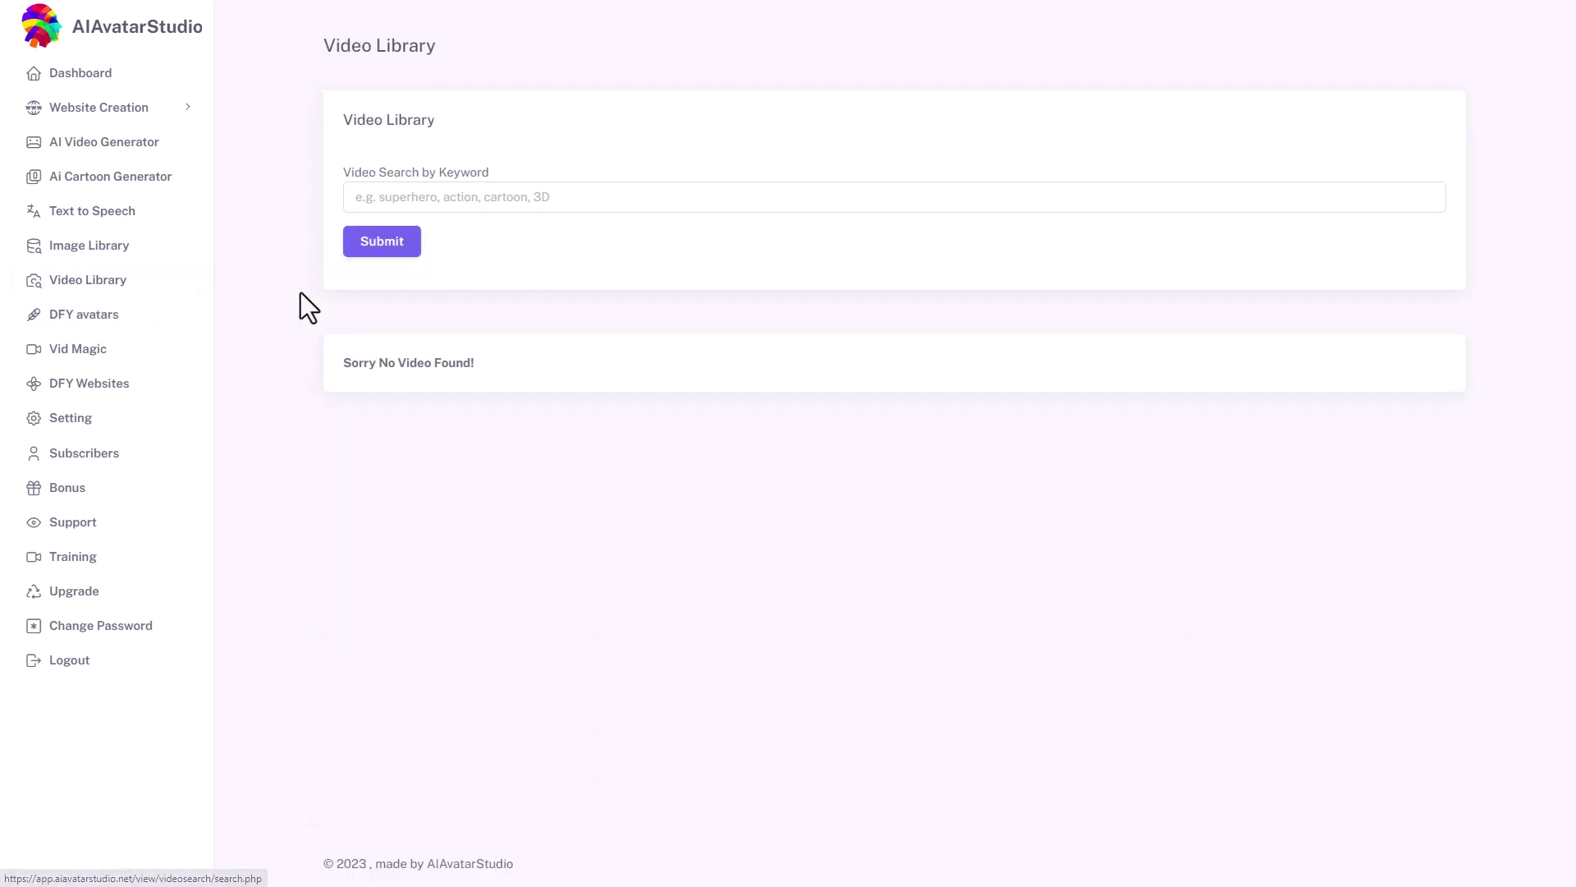
pyautogui.click(550, 197)
pyautogui.write('alex')
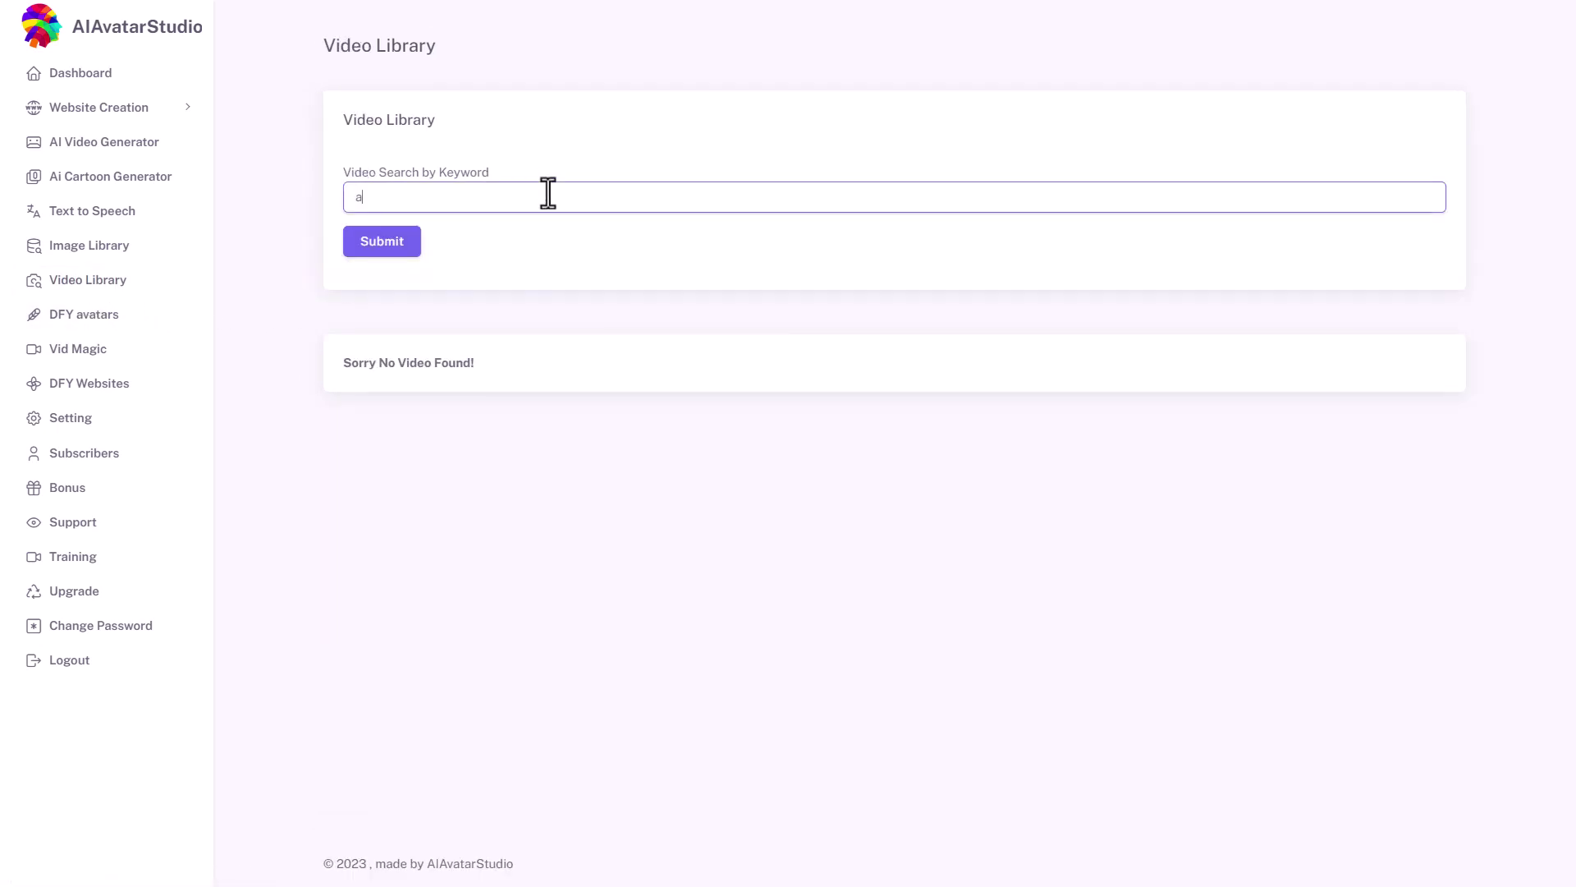
pyautogui.click(376, 248)
pyautogui.click(357, 250)
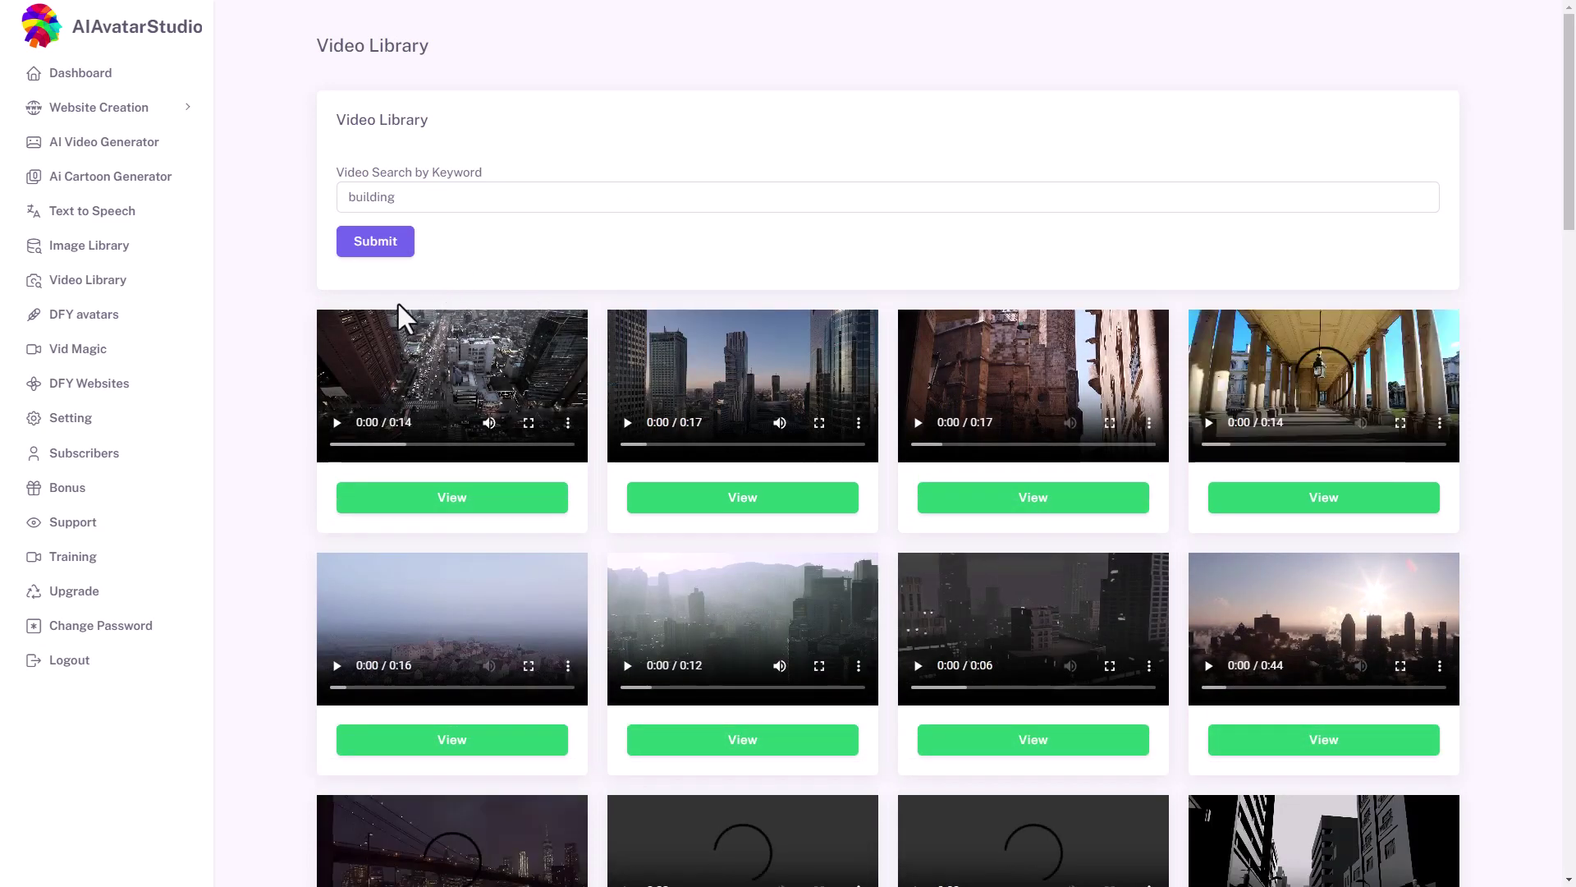
# Generate Vid Magic embed code using the default Video URL option.
pyautogui.click(94, 353)
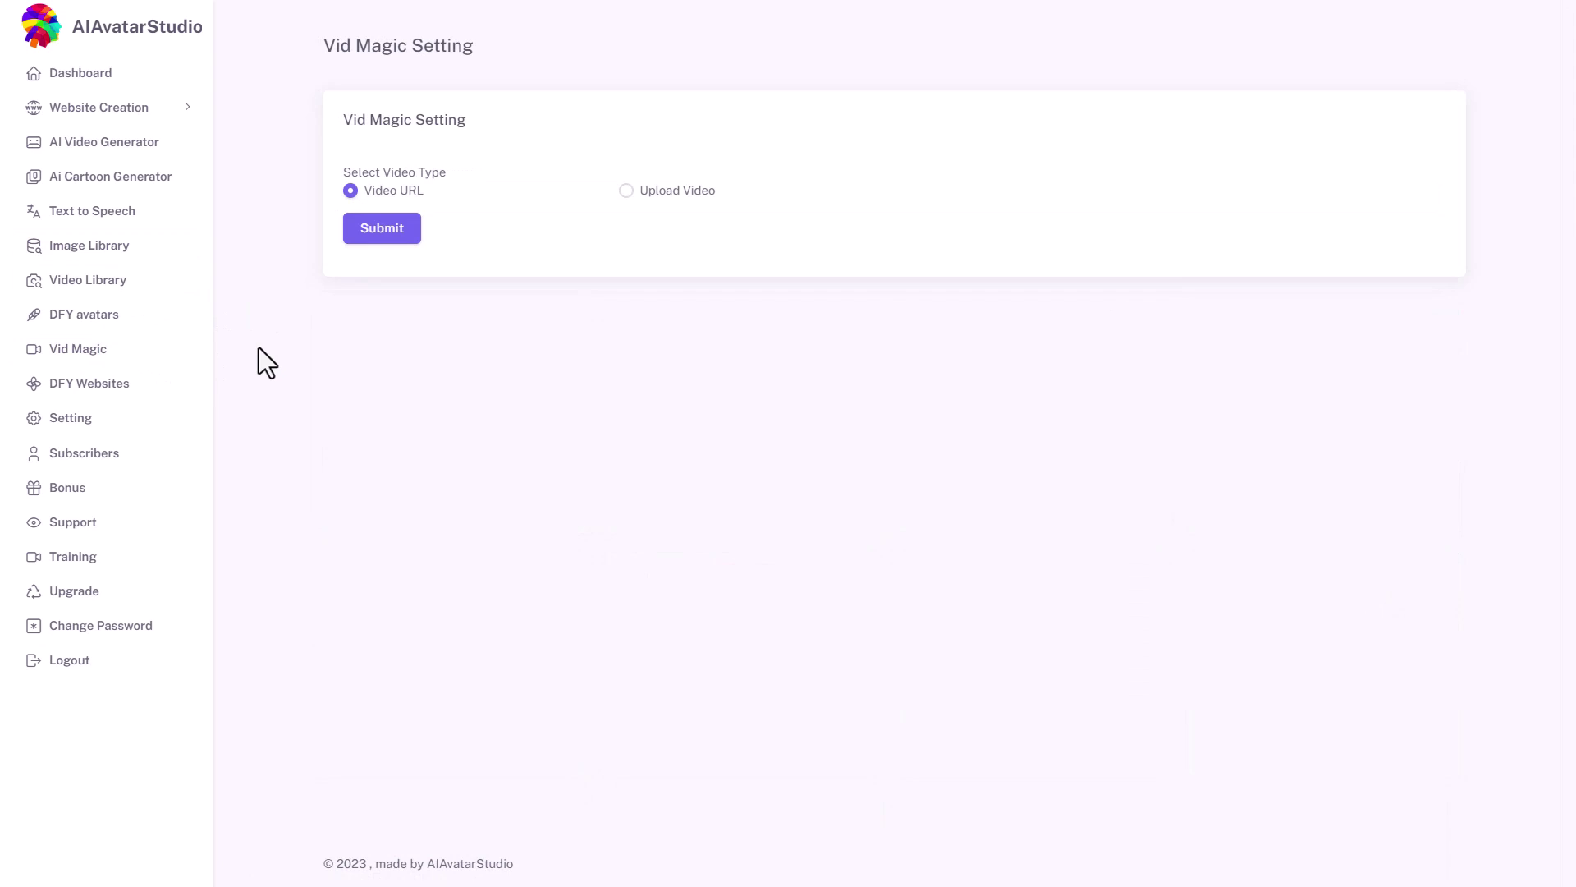
pyautogui.click(403, 238)
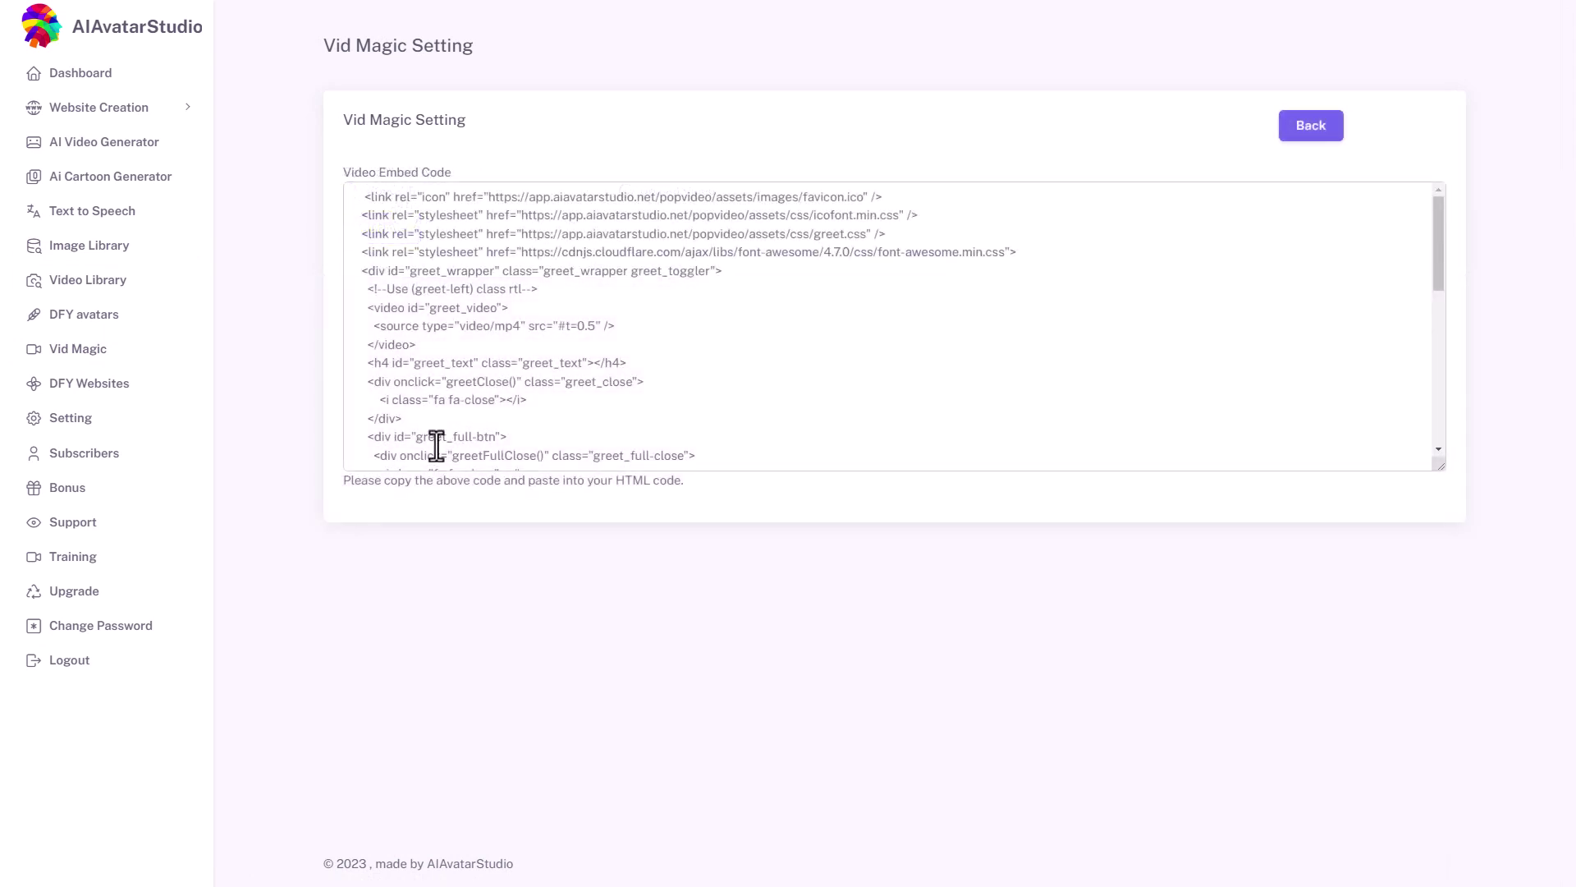
pyautogui.scroll(-6, 427, 395)
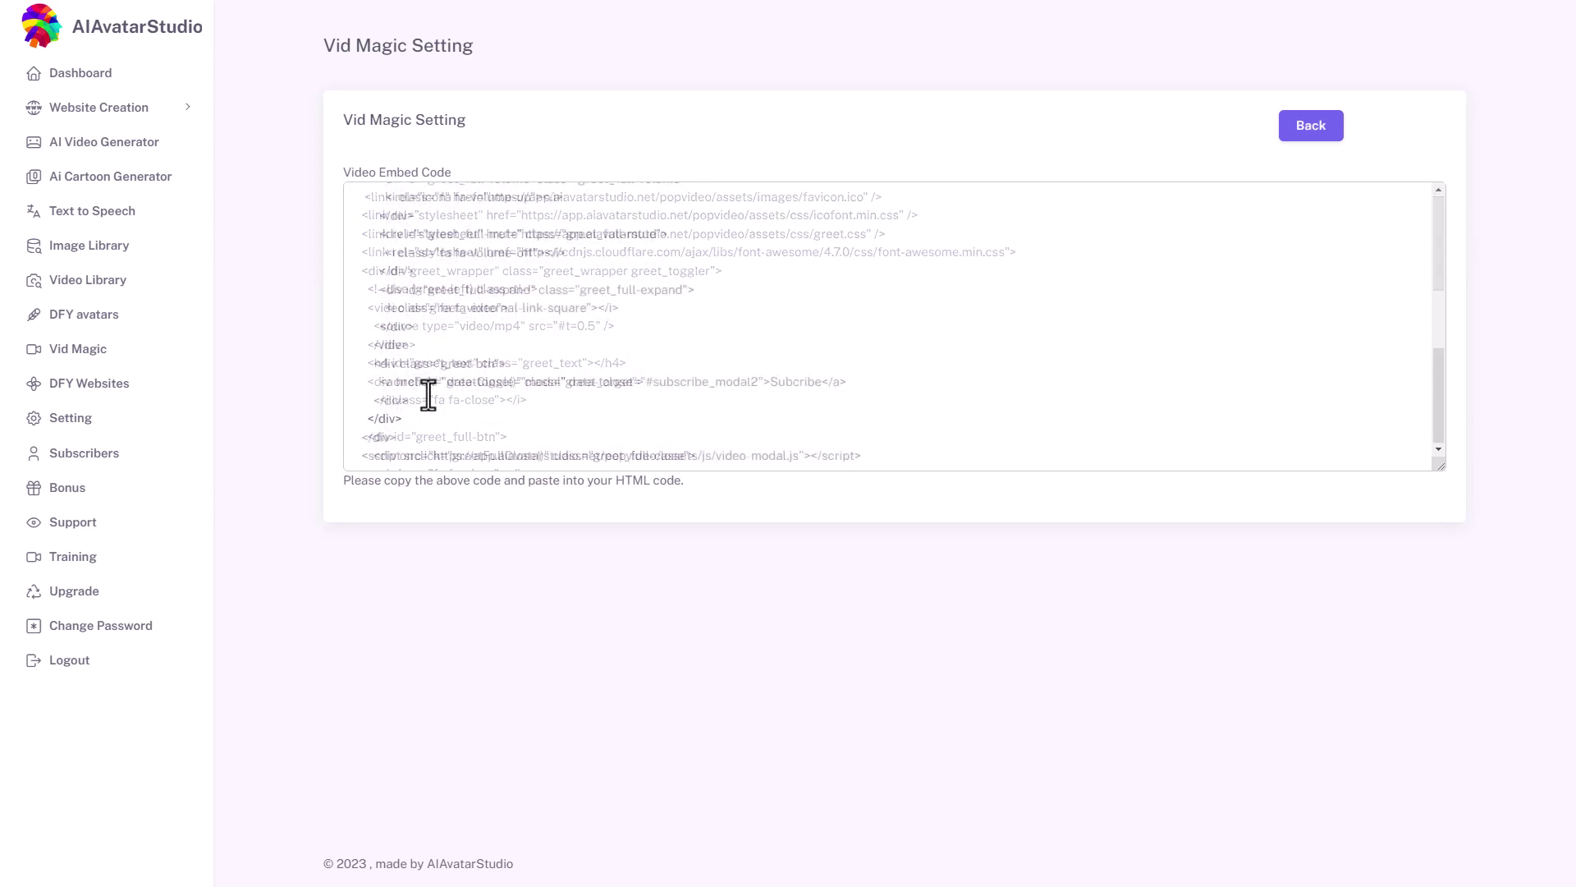
pyautogui.scroll(6, 427, 396)
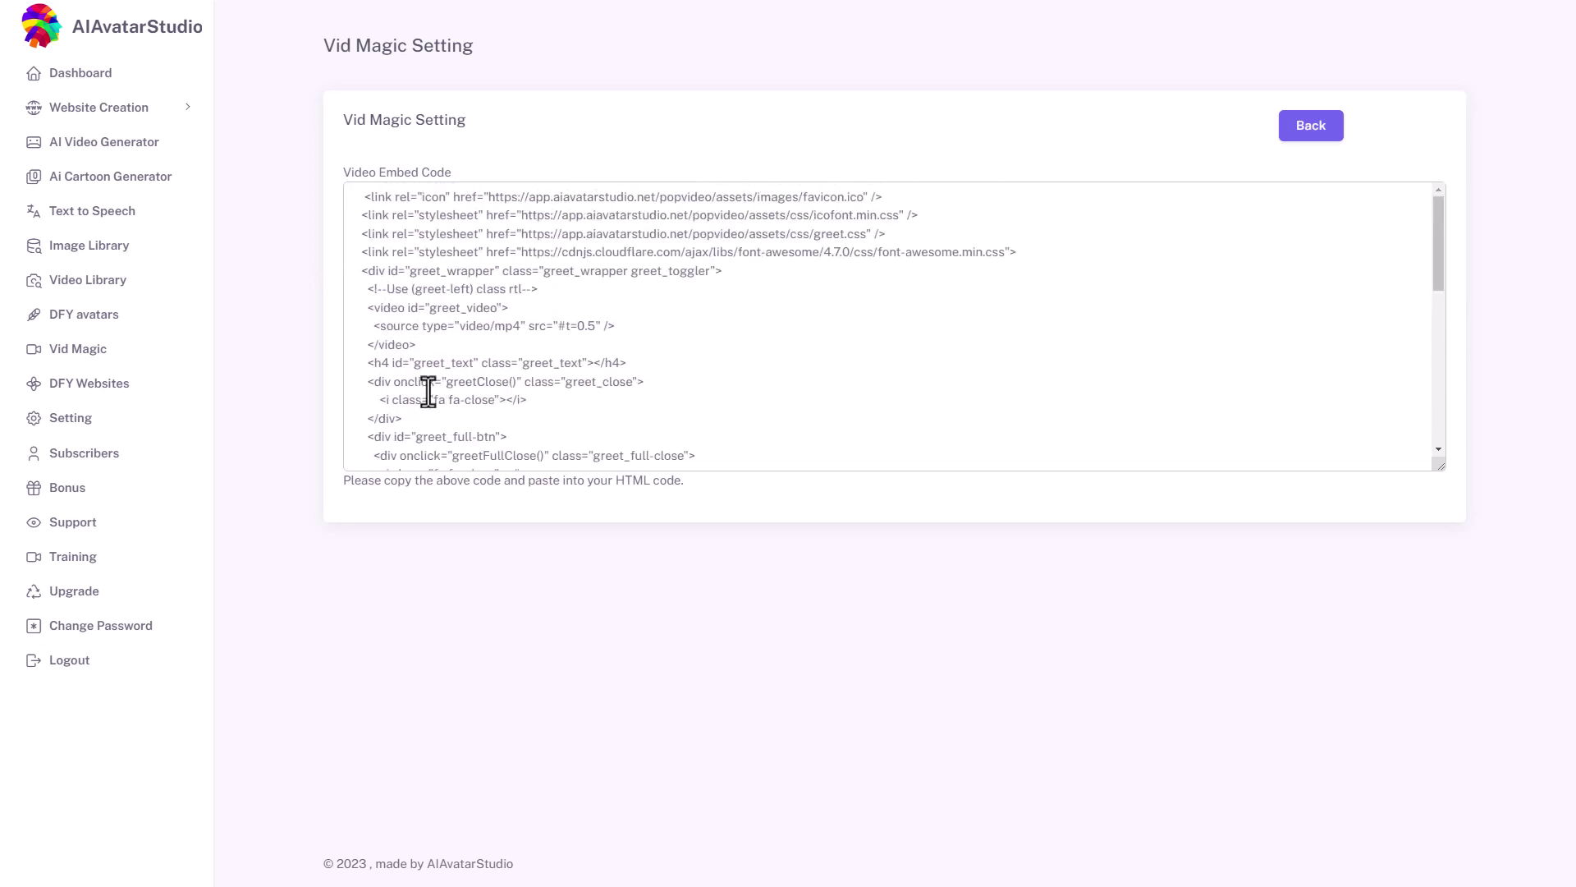
# Open Training and browse the tutorial videos such as Quick tour to Demo Video and How to Create Site.
pyautogui.click(72, 560)
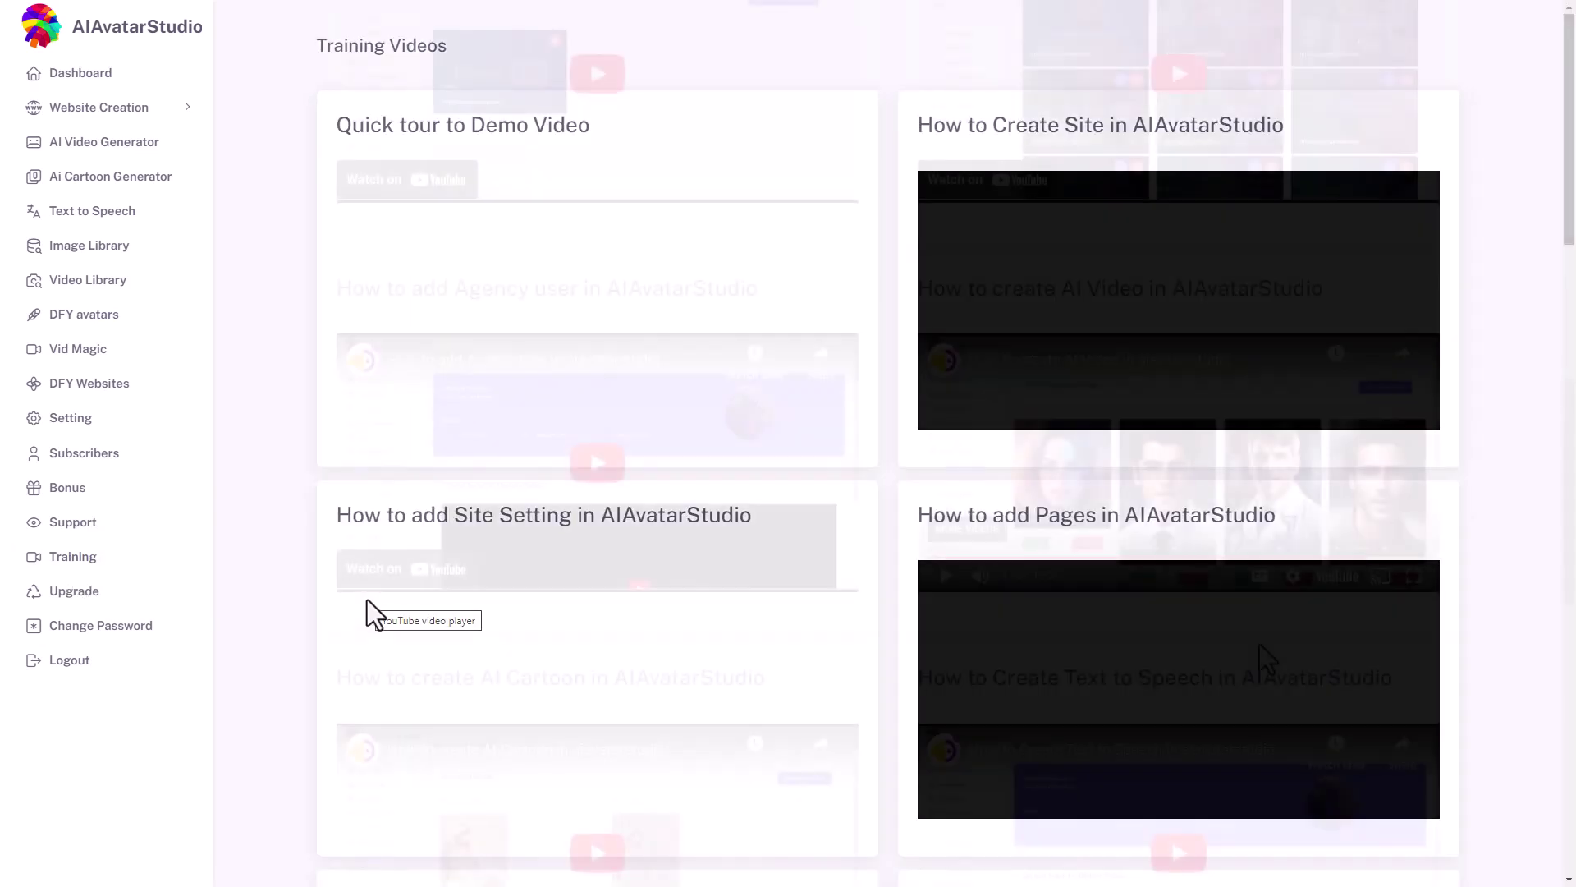
pyautogui.scroll(-7, 367, 599)
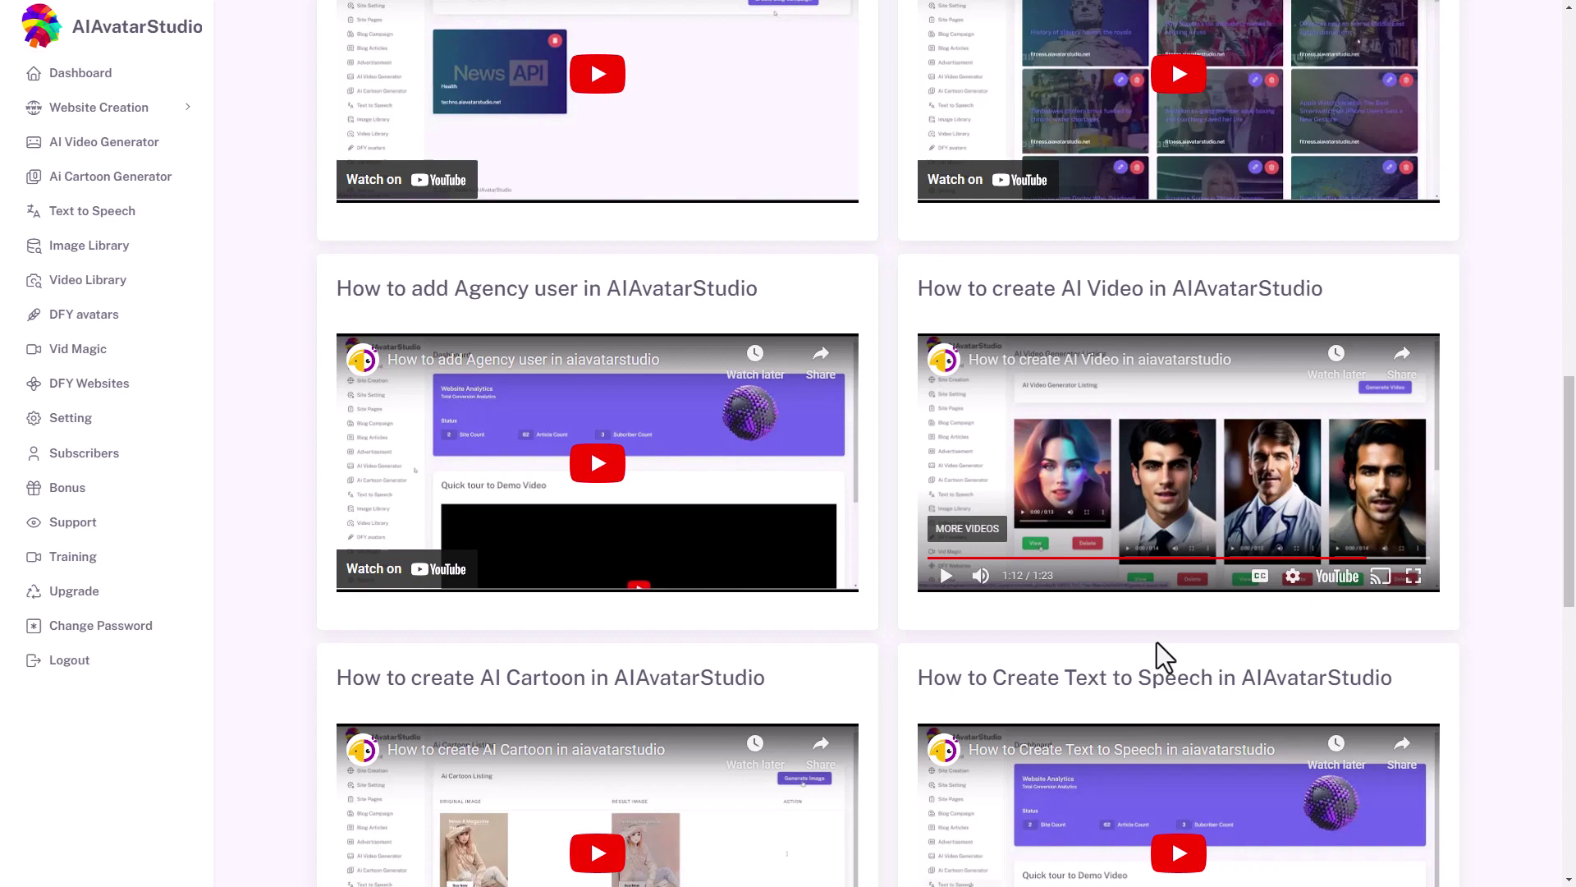
pyautogui.scroll(20, 679, 605)
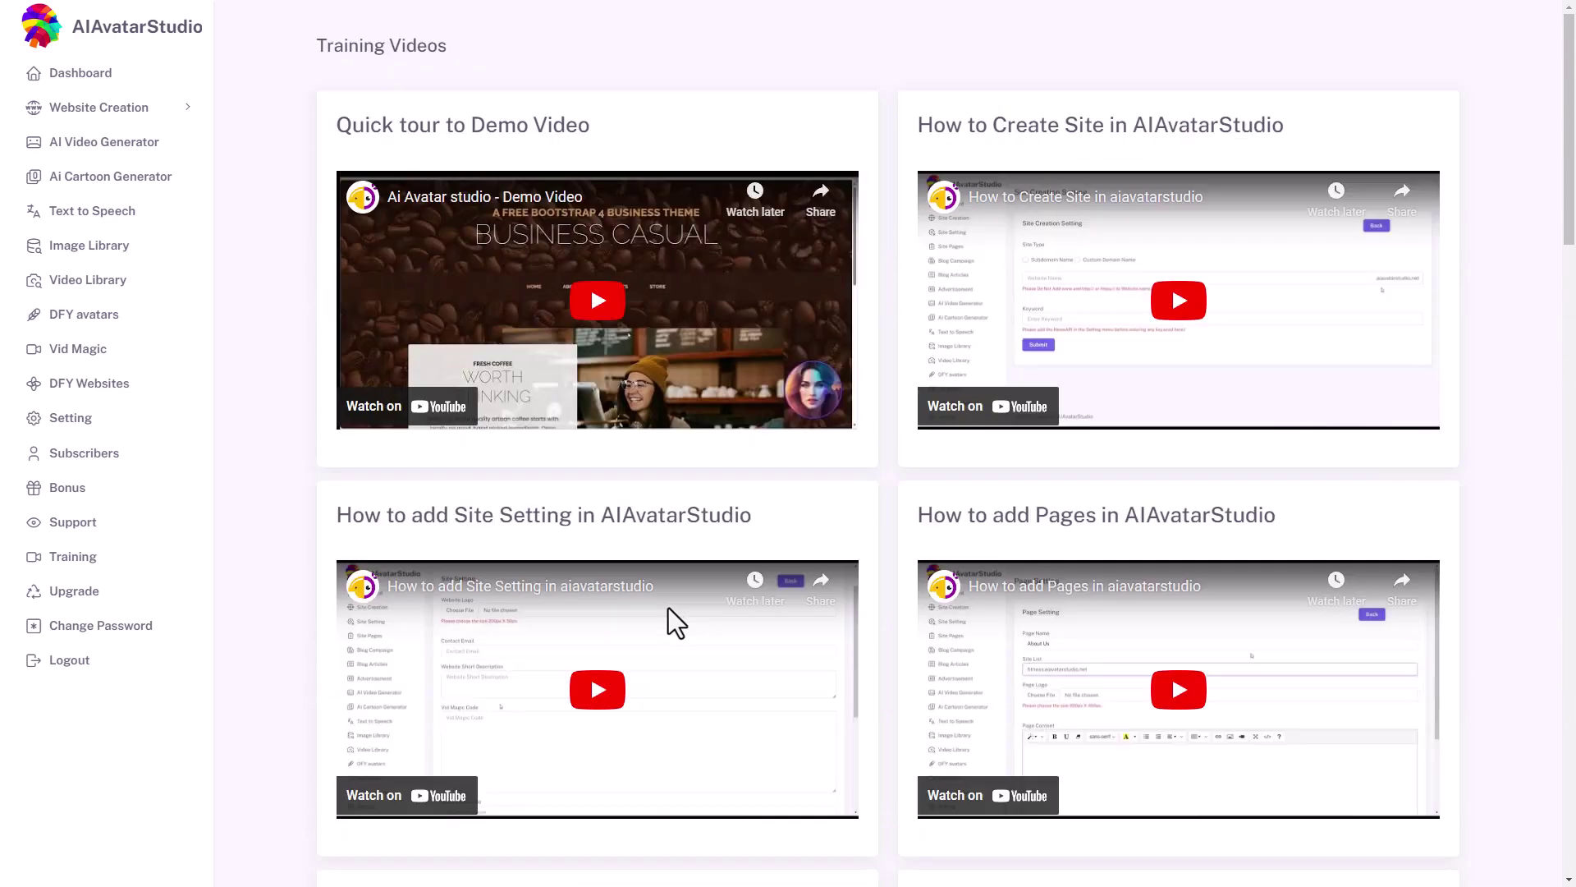
# Go back to the Dashboard, now reporting 1 site, 1 article and 0 subscribers.
pyautogui.click(117, 82)
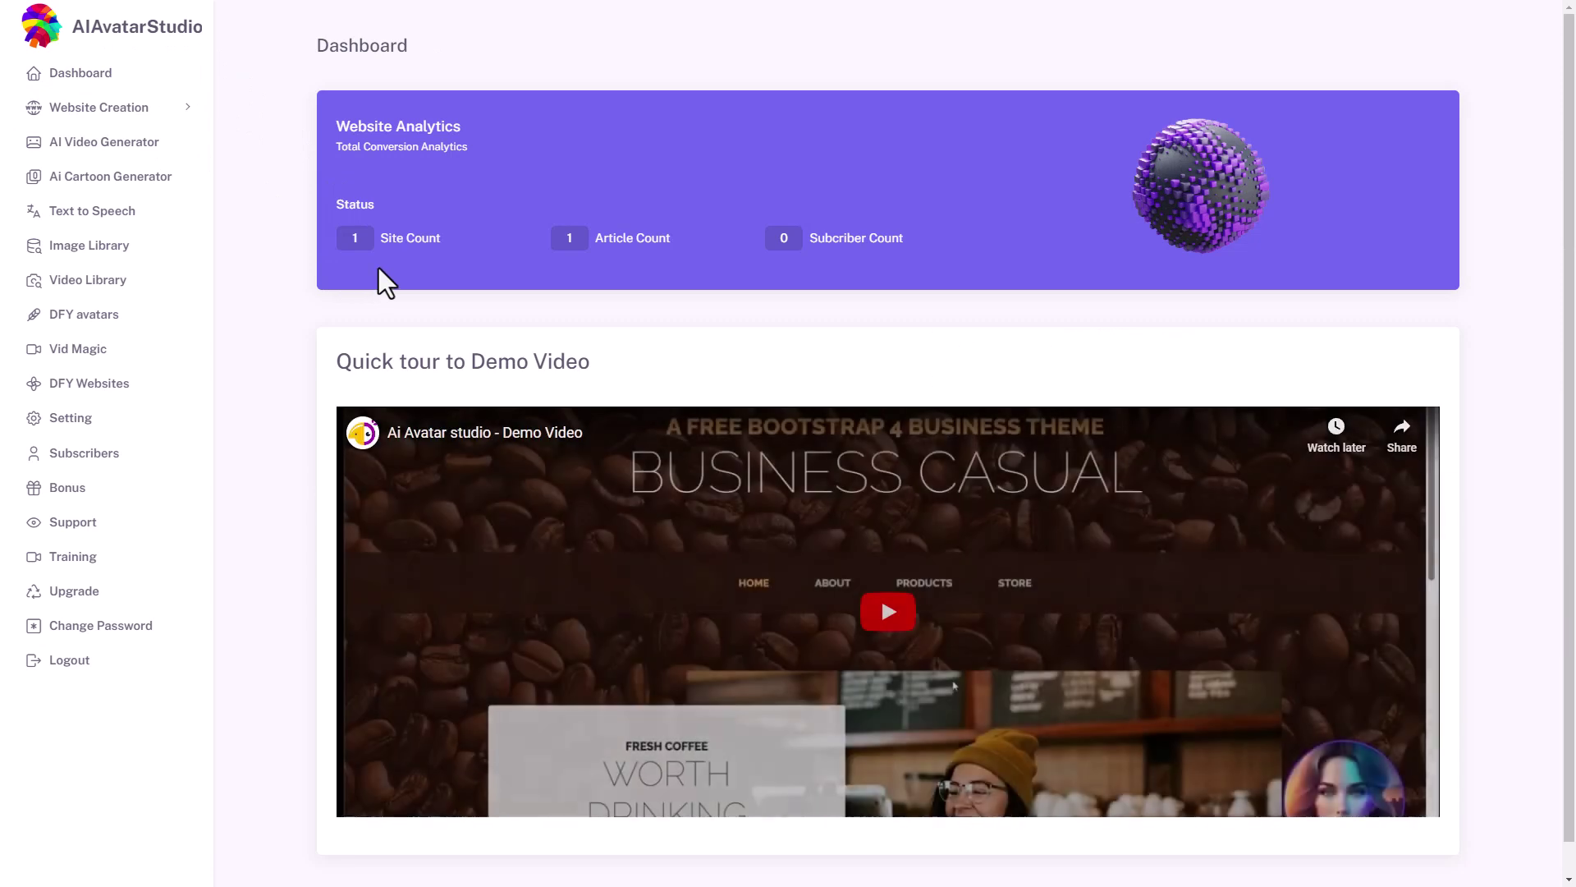